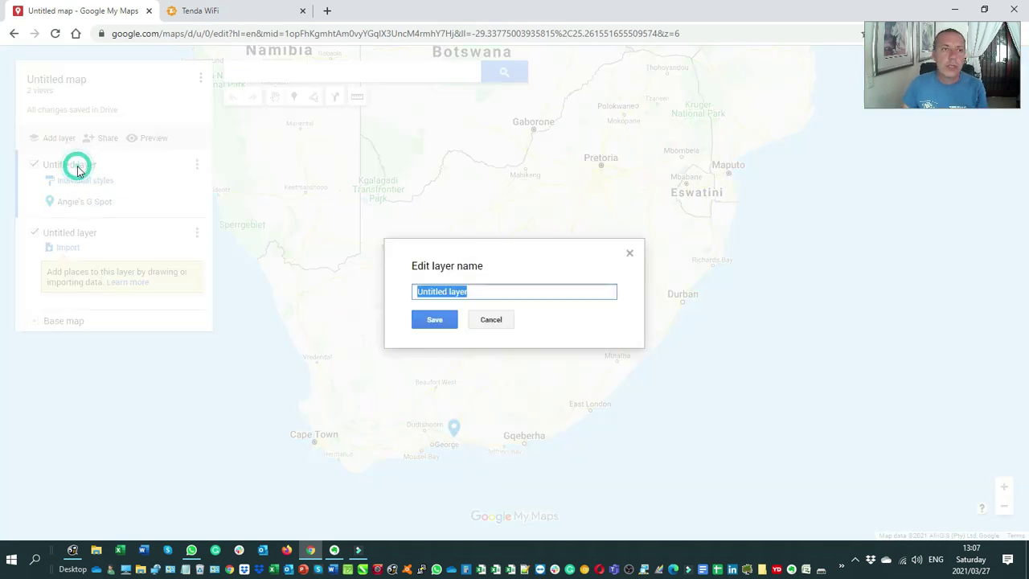
- Rename the first layer to POI's, correcting the mistyped 'PI's'
click(77, 168)
text(PI's)
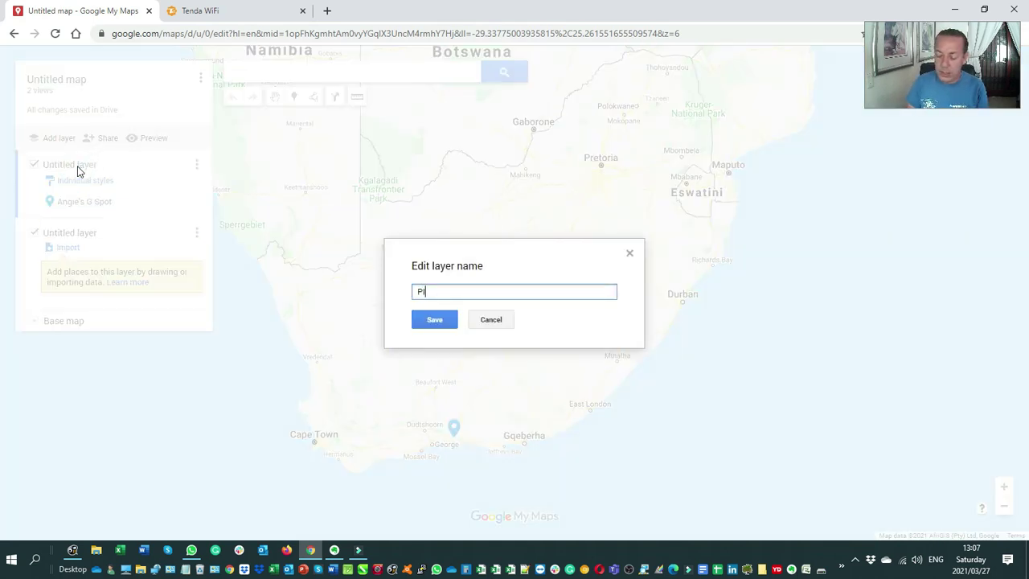
key(Return)
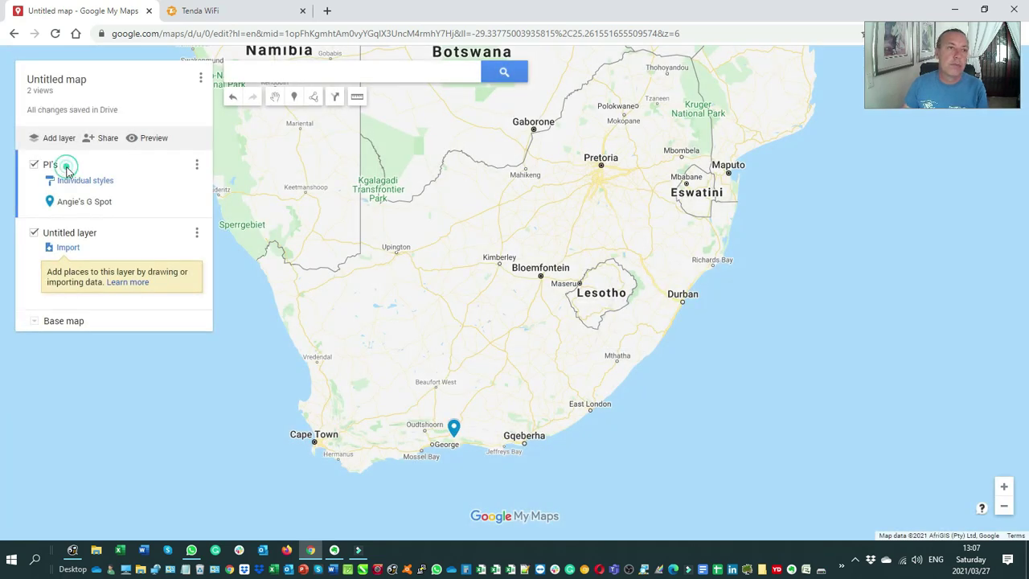
click(78, 168)
text(POI's)
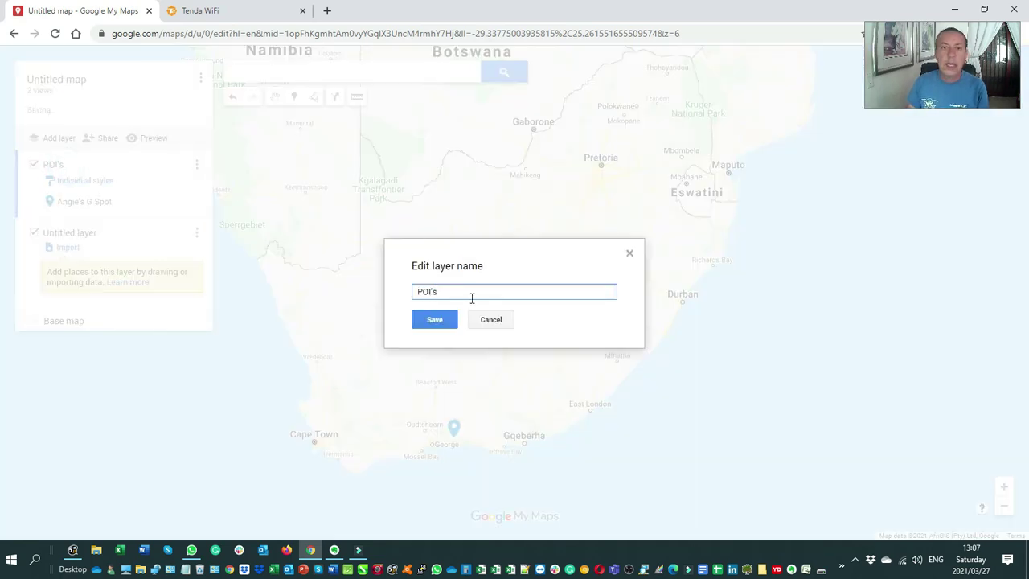
key(Return)
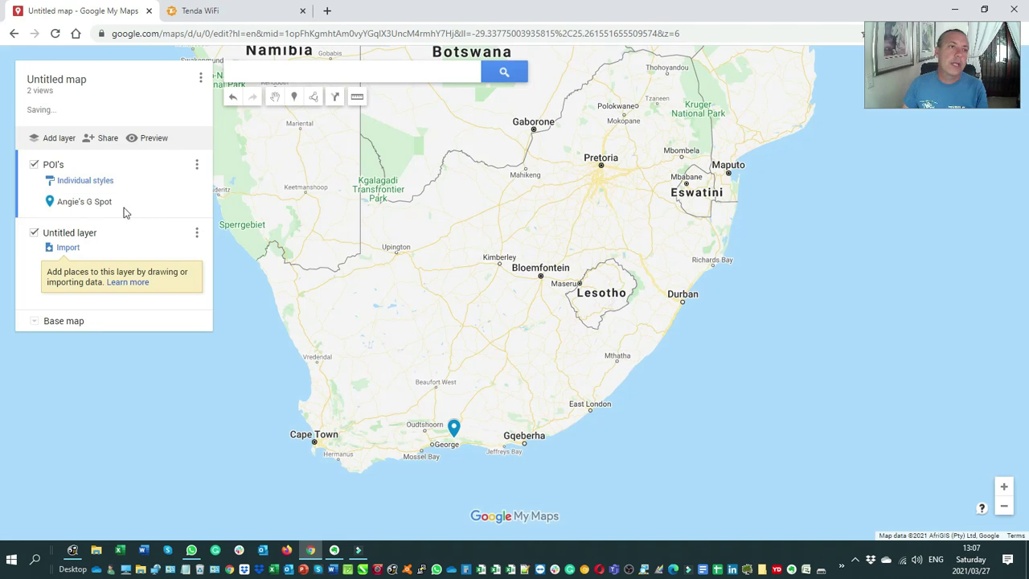
- Rename the second layer to 'High level layer', fixing the 'Hihg' typo, and save
click(76, 235)
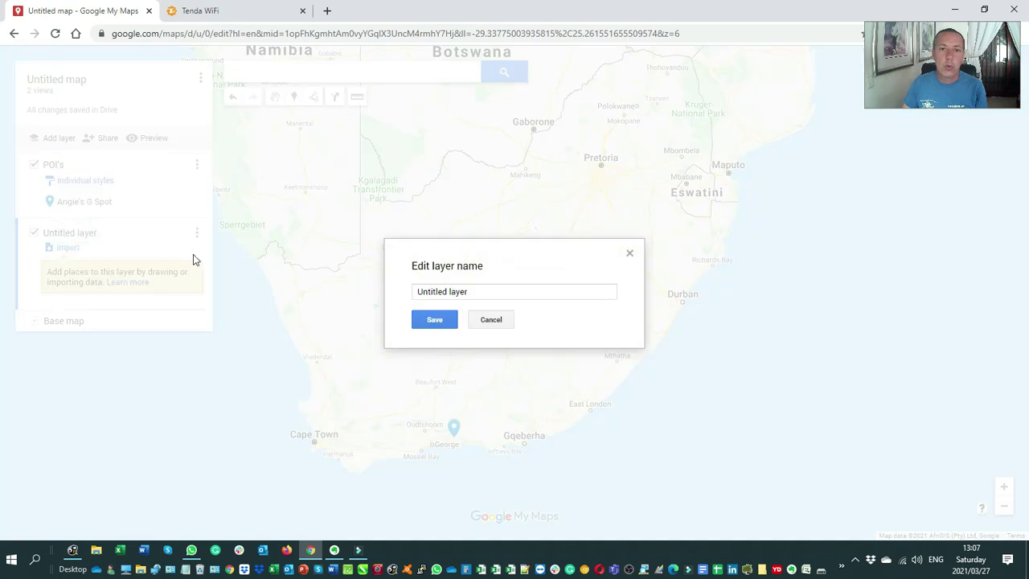
double_click(419, 291)
text(Hihg level)
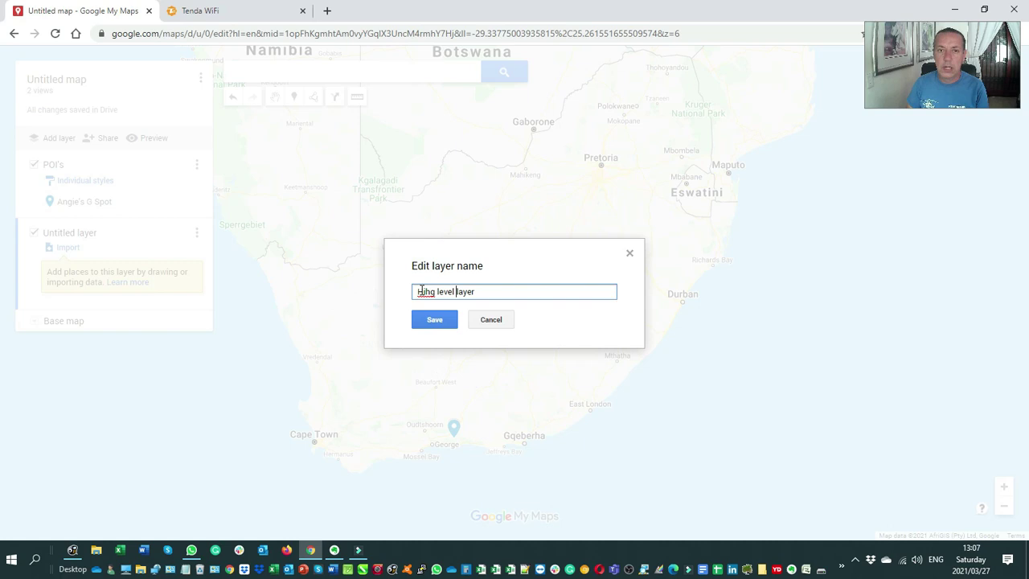
right_click(420, 291)
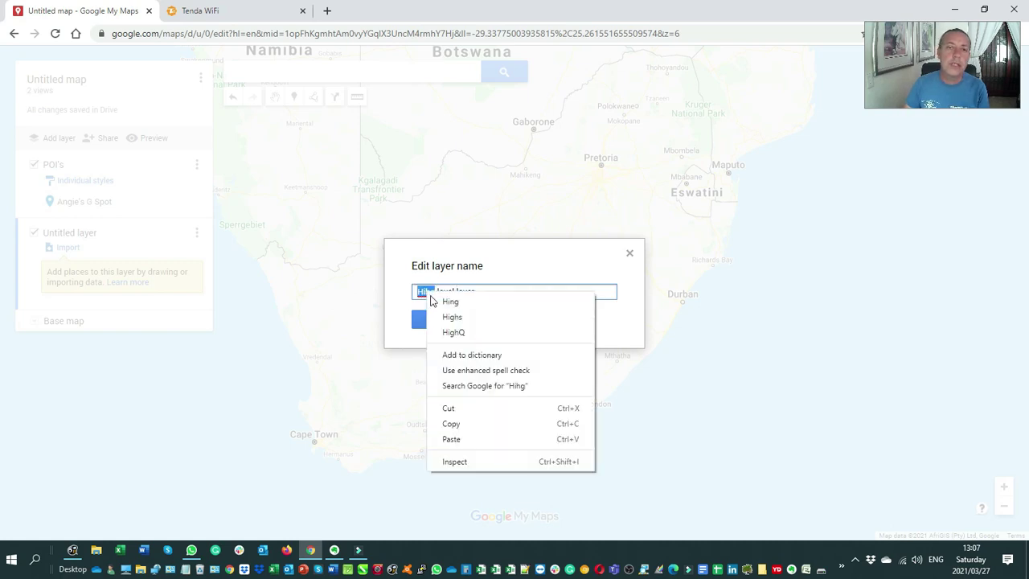
click(427, 292)
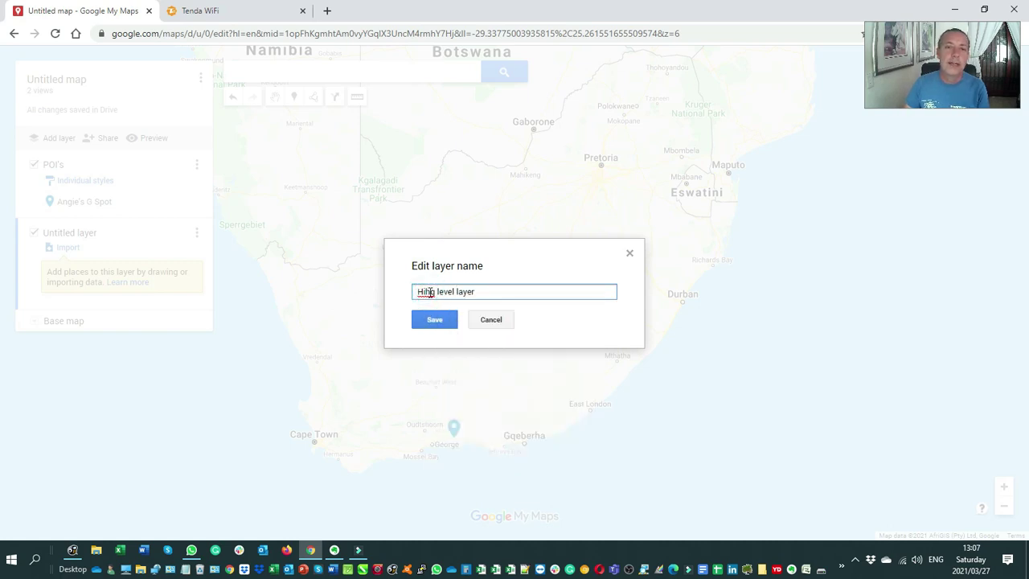
key(Delete)
key(Right)
text(h)
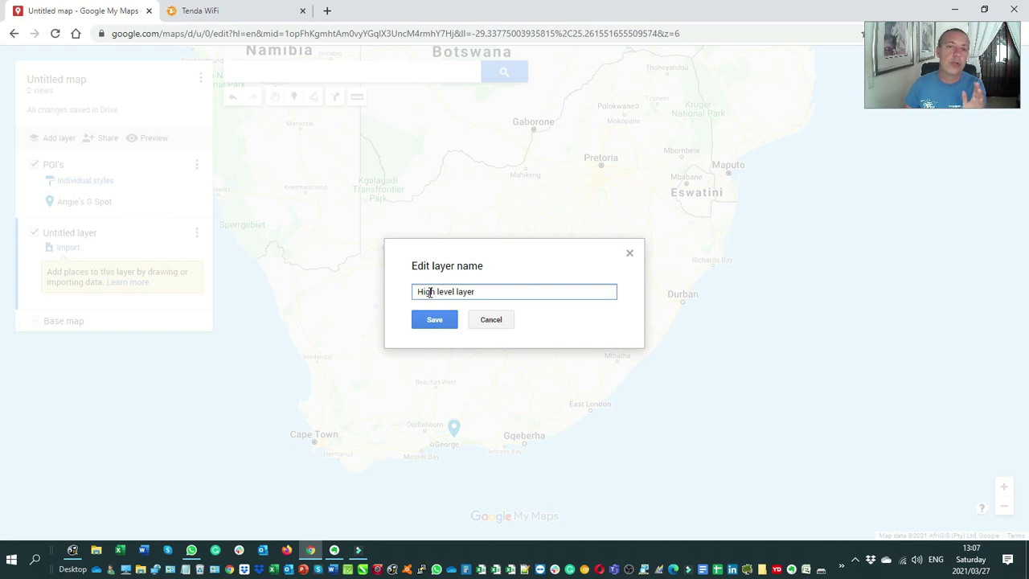
click(428, 322)
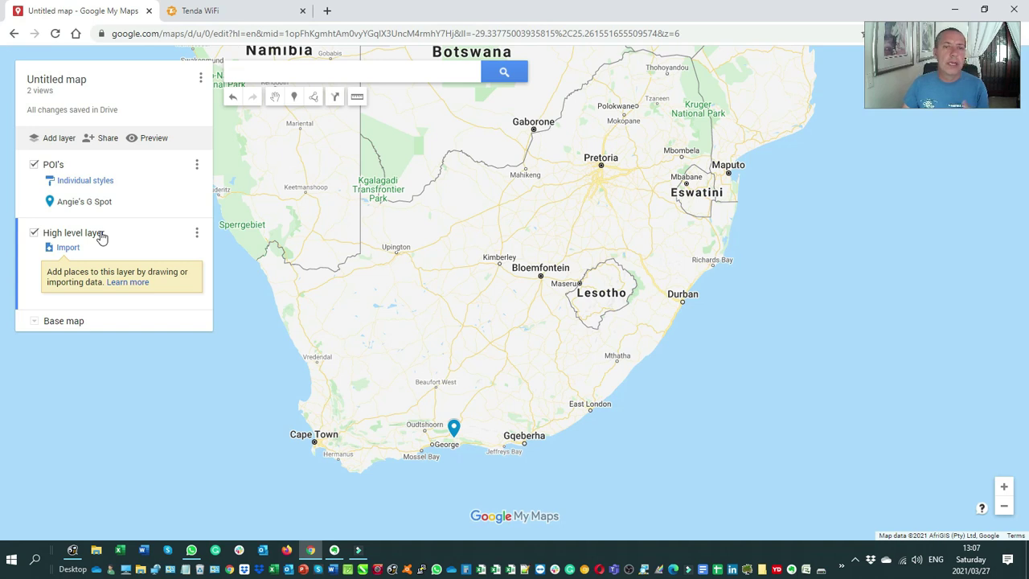
- Switch the active layer between POI's and High level layer, hide then re-show POI's, ending with POI's active
click(24, 190)
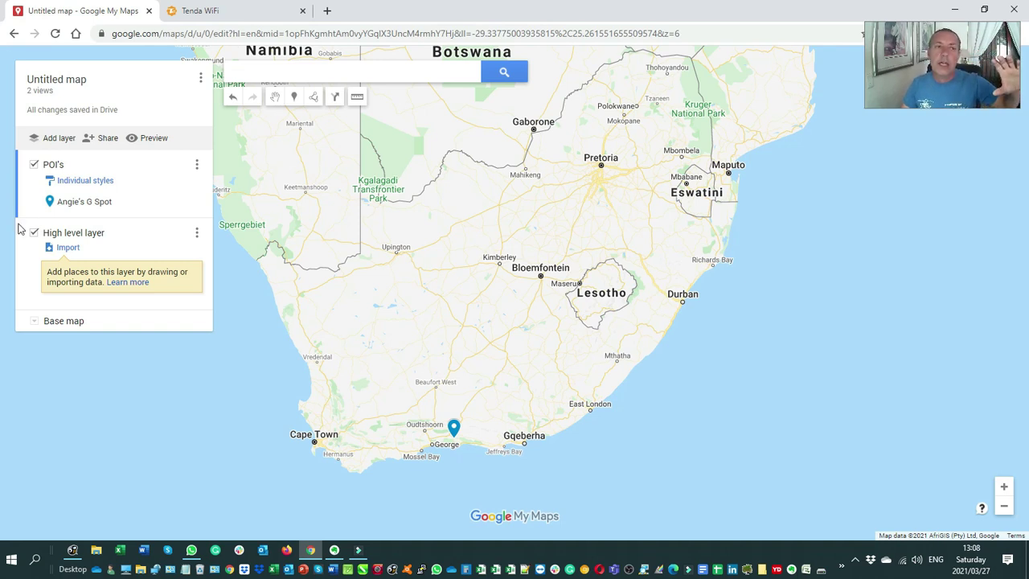
click(23, 261)
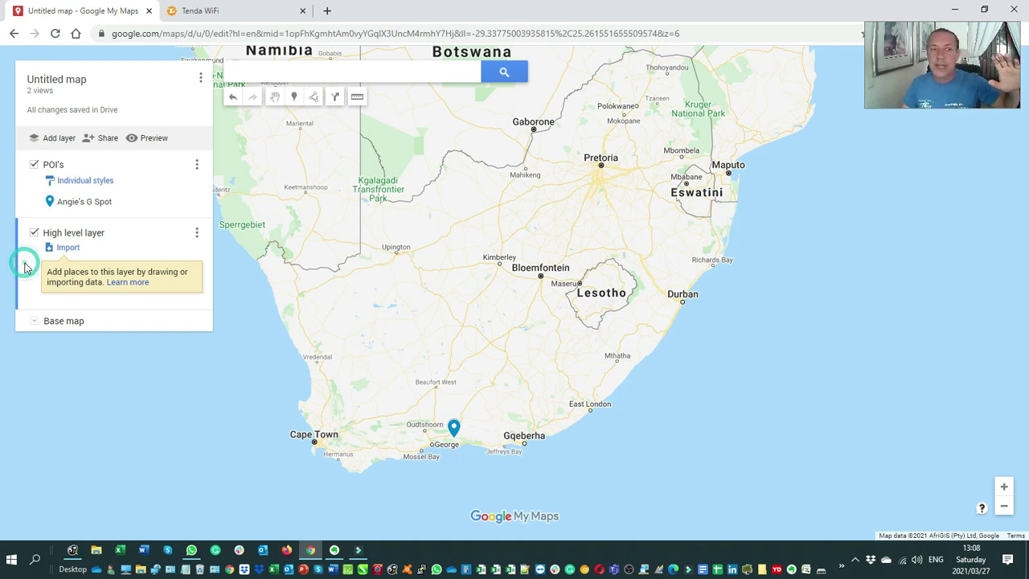
click(20, 192)
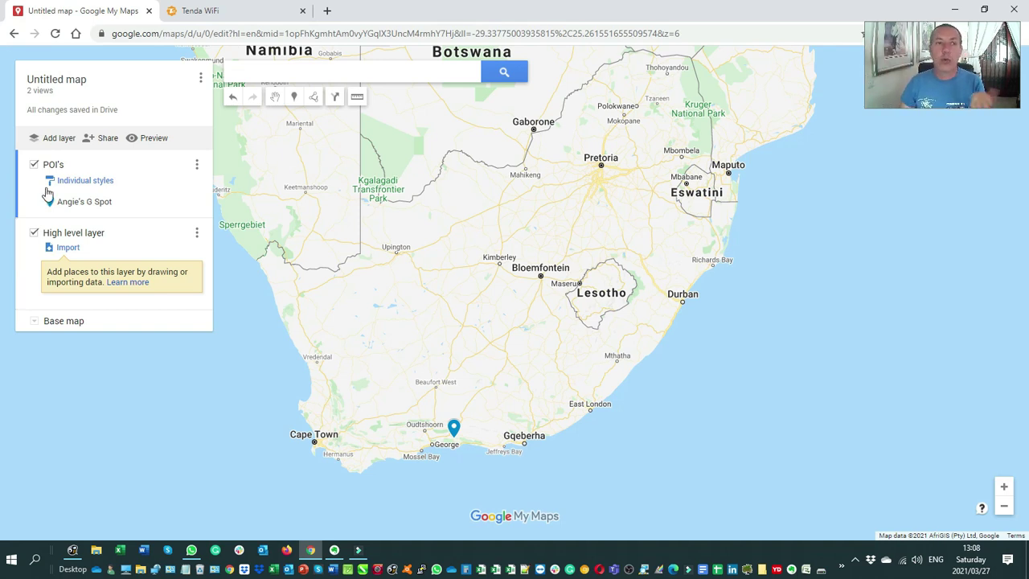
click(34, 165)
click(34, 165)
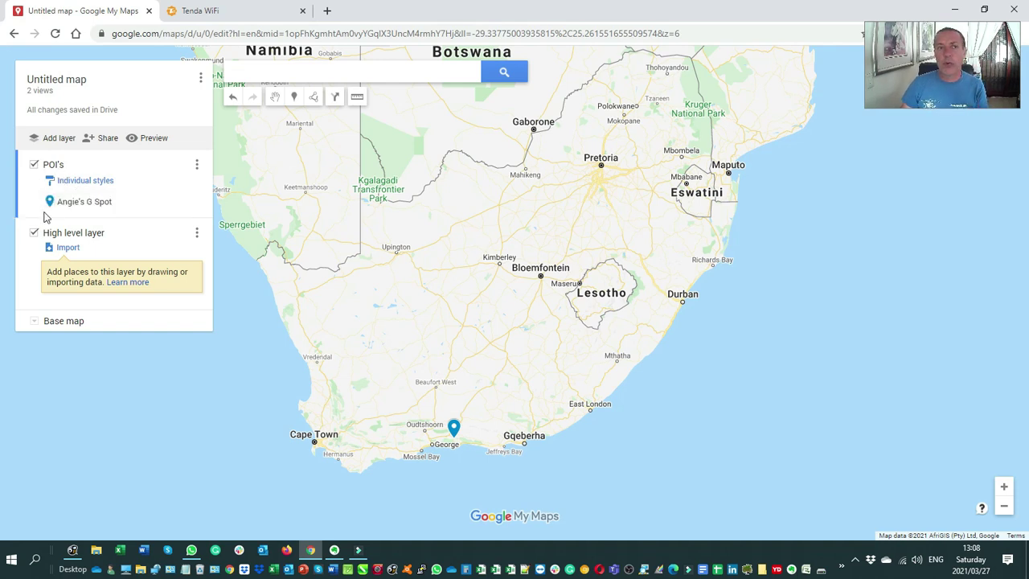
click(29, 265)
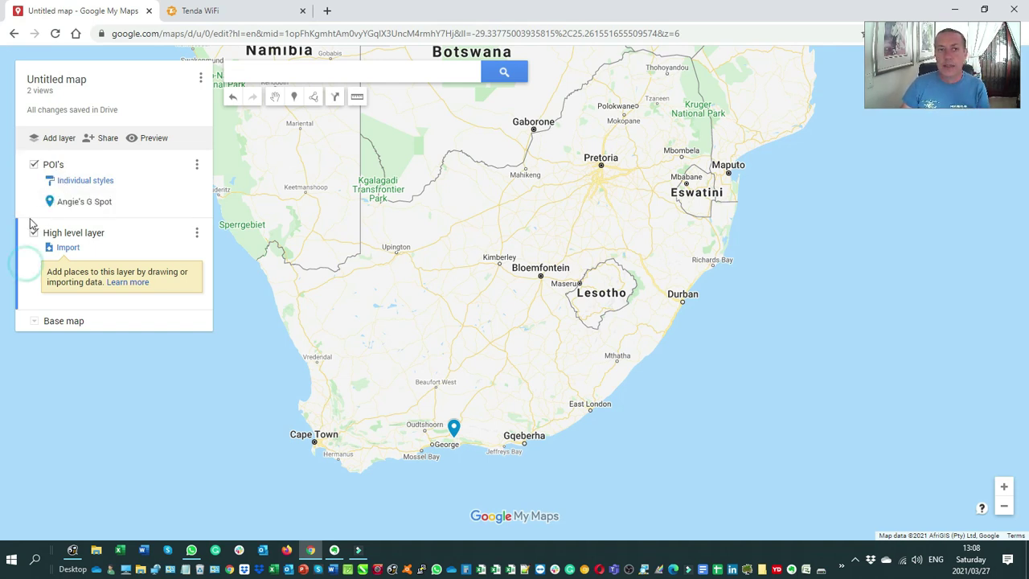
click(26, 198)
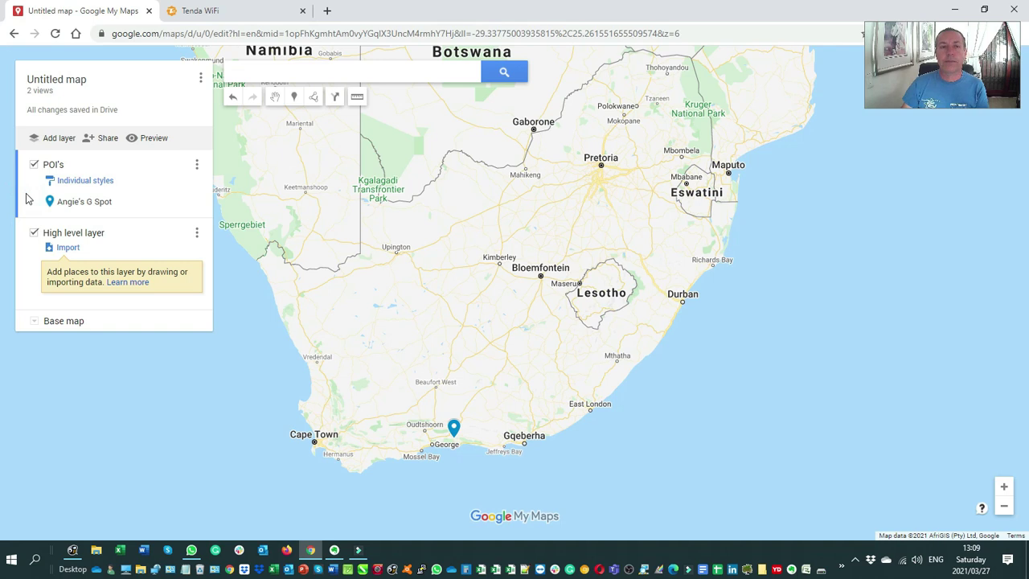
- Search 'makadaat' and add Makkedaat Caves to the POI's layer
click(247, 71)
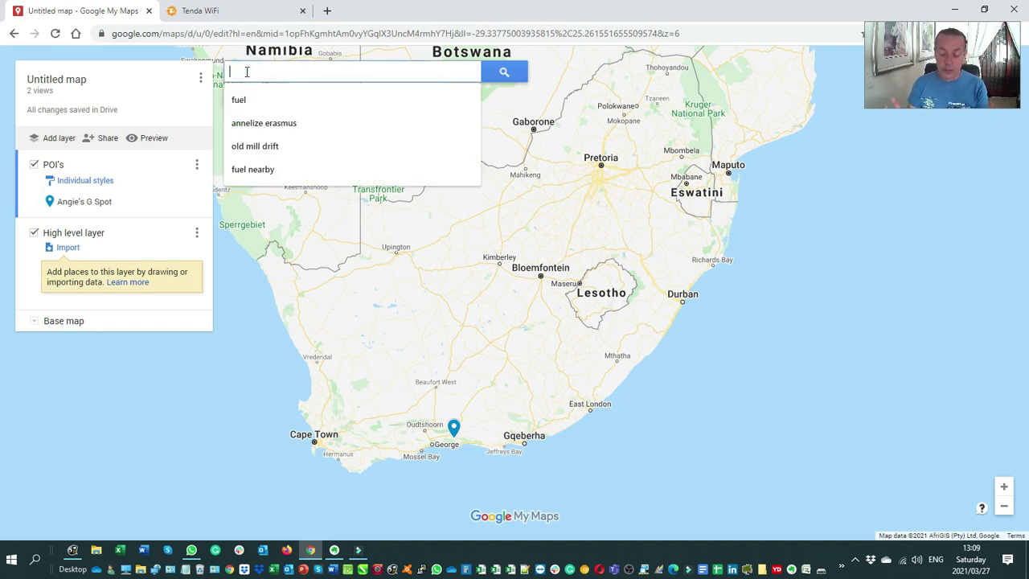
text(maka)
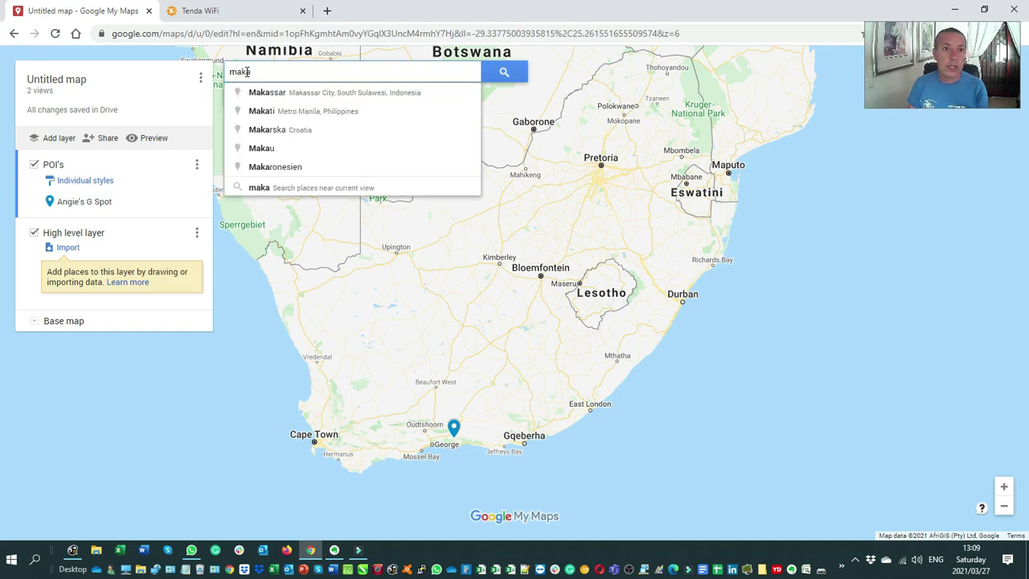
text(daat)
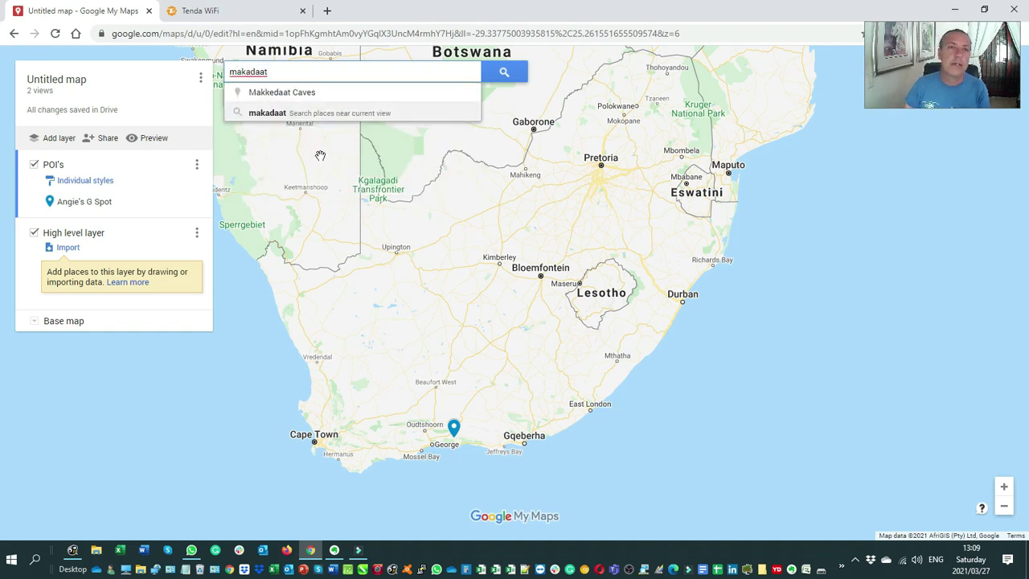
click(296, 96)
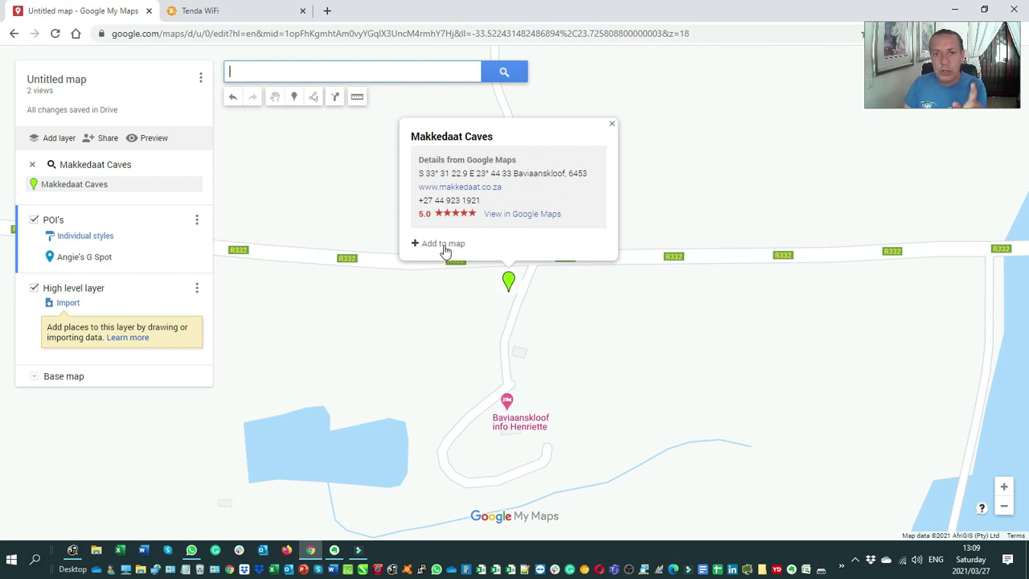
scroll(473, 358, down, 1)
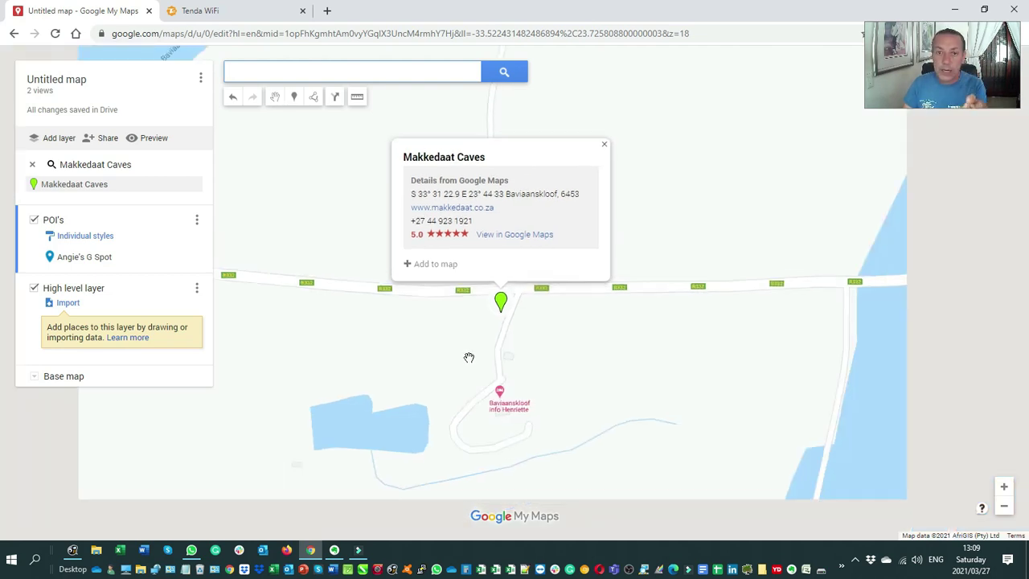
scroll(459, 341, down, 1)
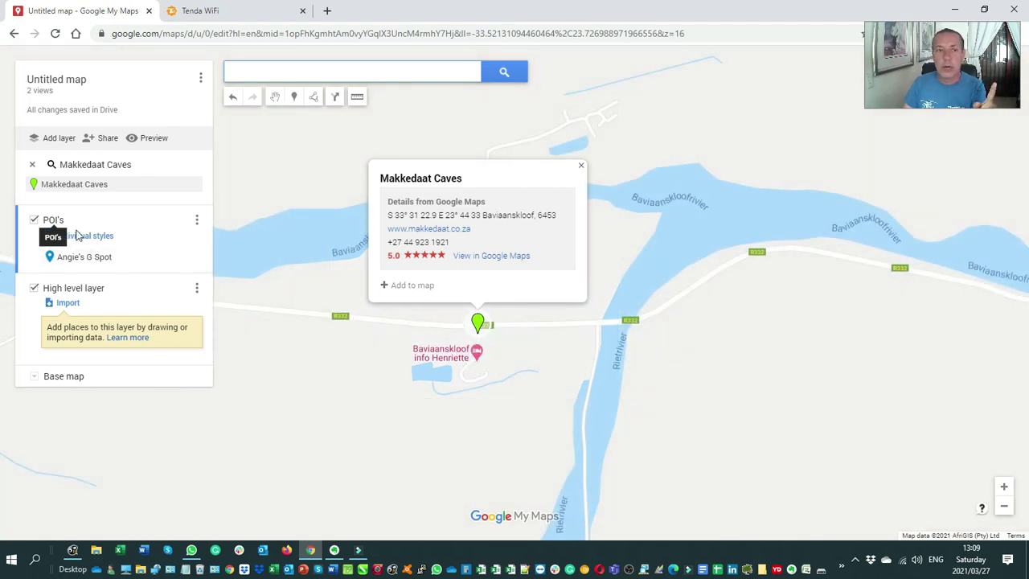
click(412, 286)
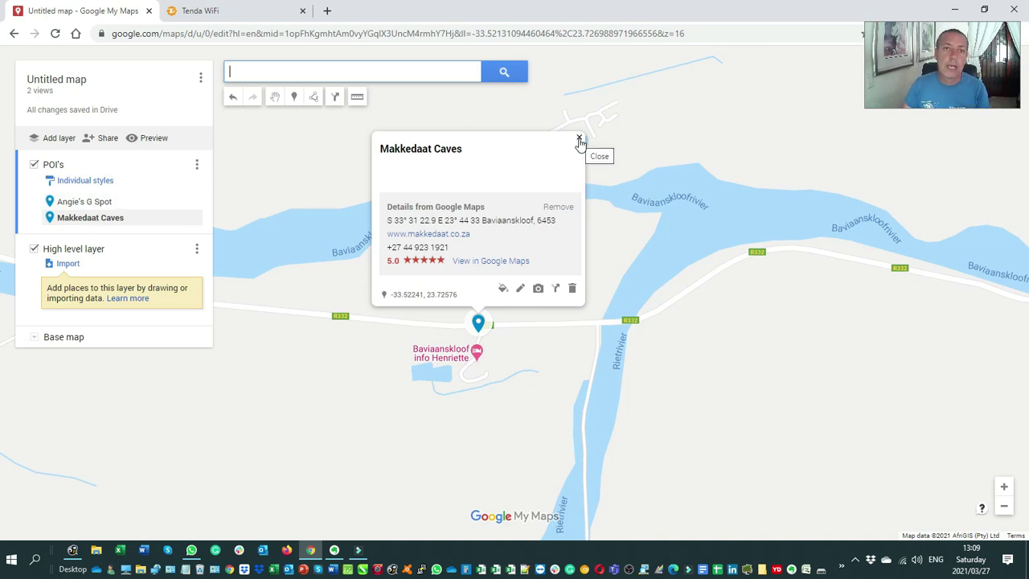
click(579, 140)
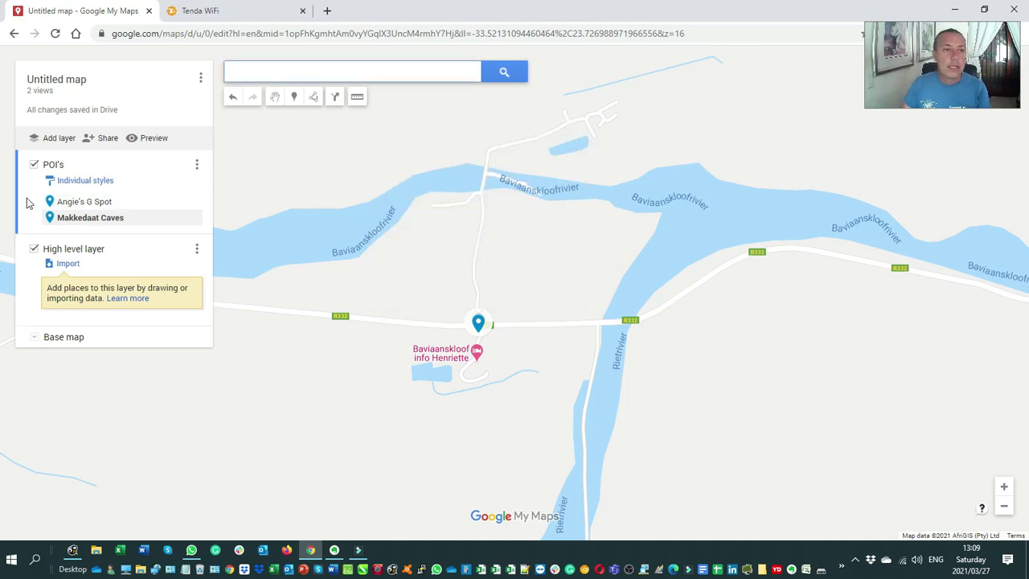
- Search 'sutherland' and add Sutherland Hotel to the POI's layer
click(251, 71)
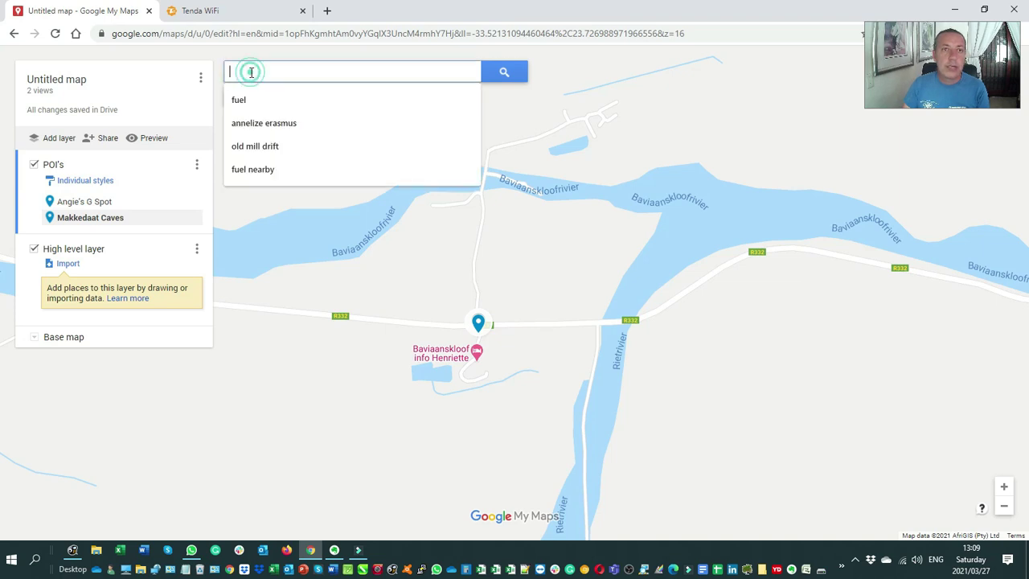
text(sutherland)
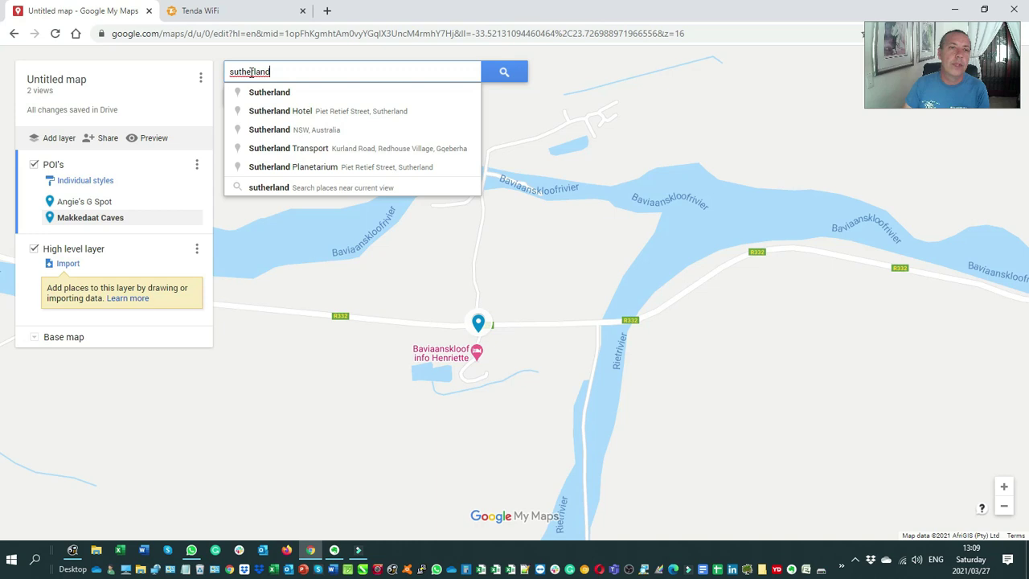
click(276, 115)
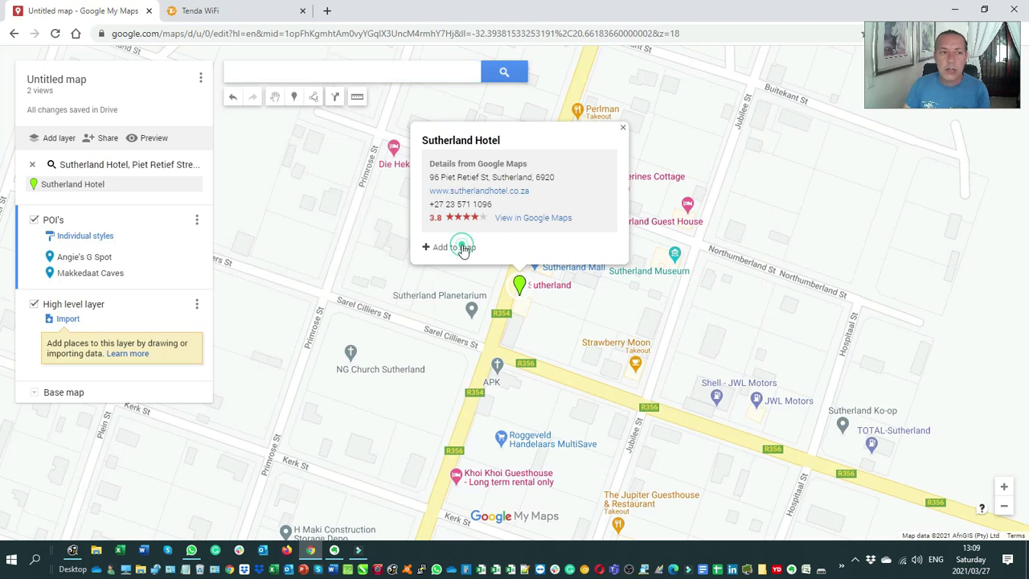
click(462, 248)
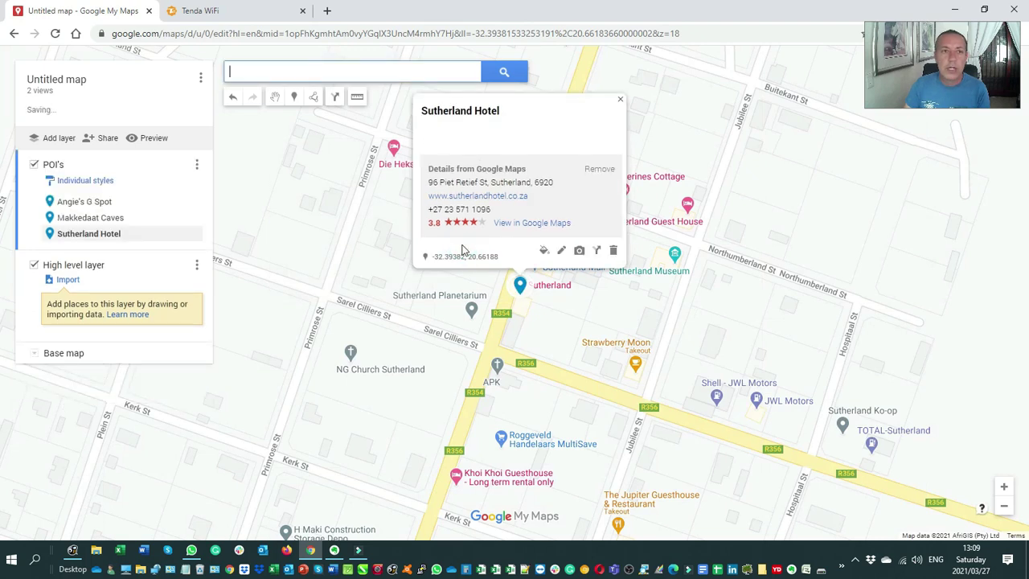
- Search 'die hel' and show Die Hel Gamkaskloof on the map, closing its details card
click(277, 73)
text(die)
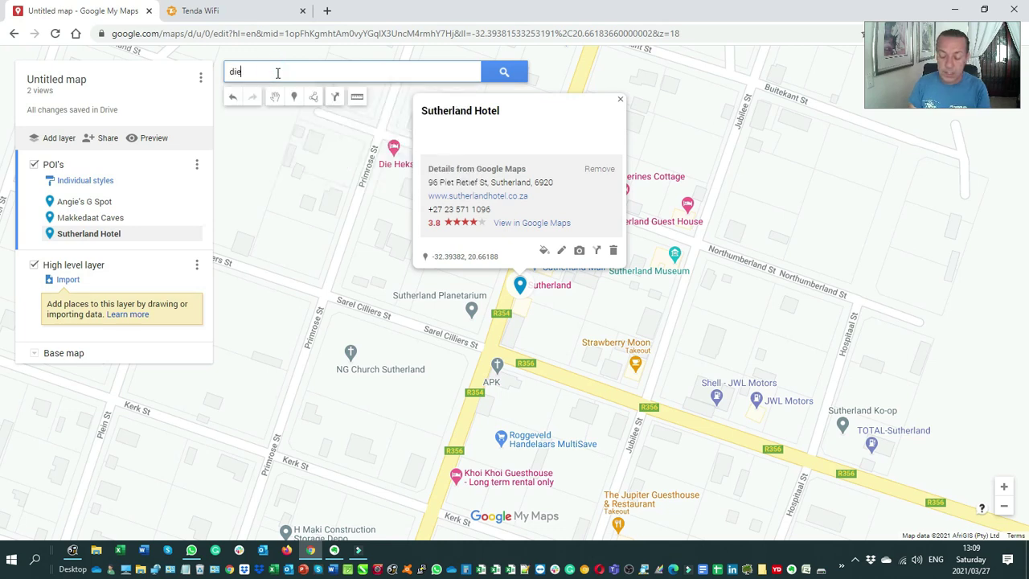
text( hel)
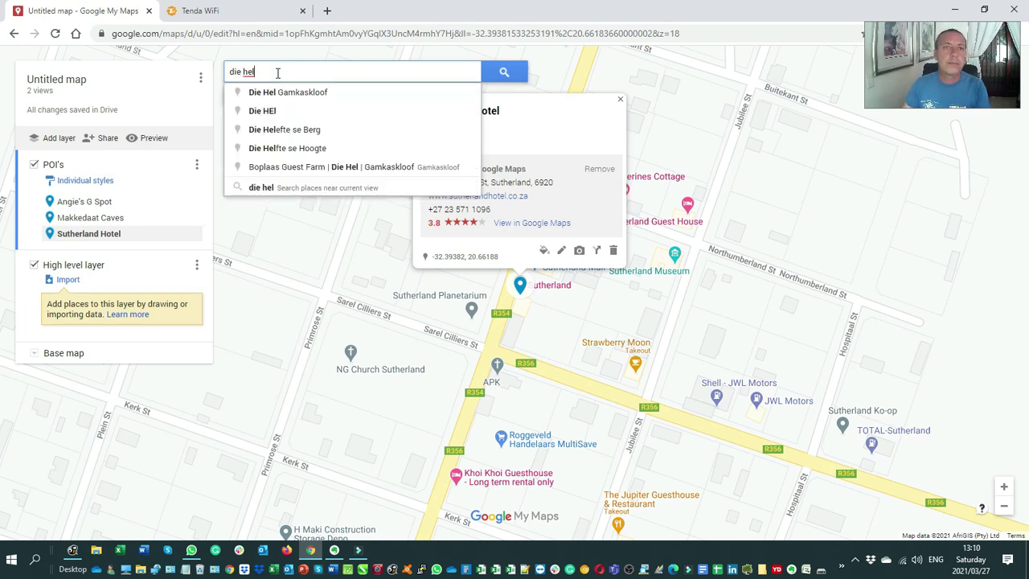
click(282, 93)
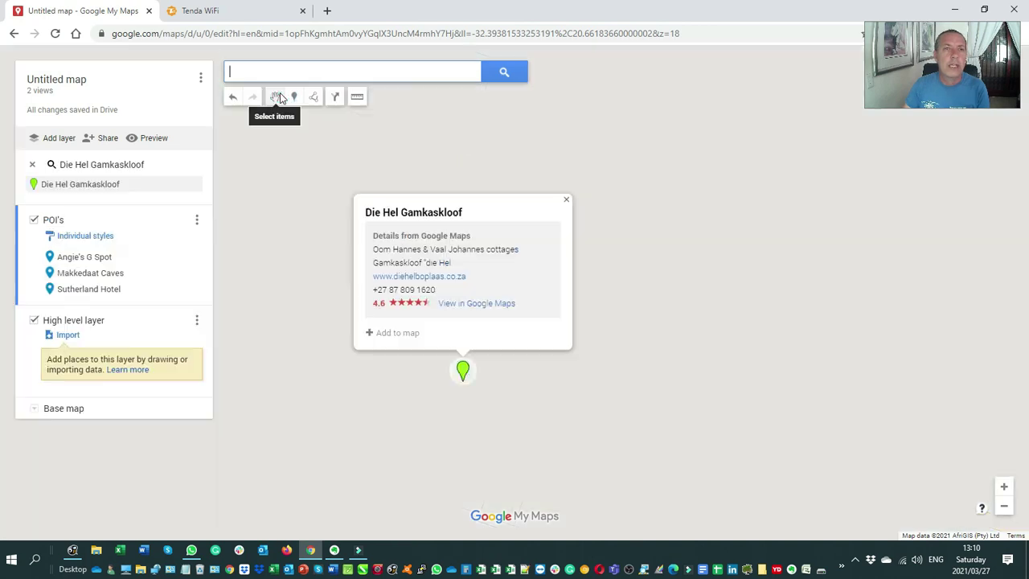
click(567, 201)
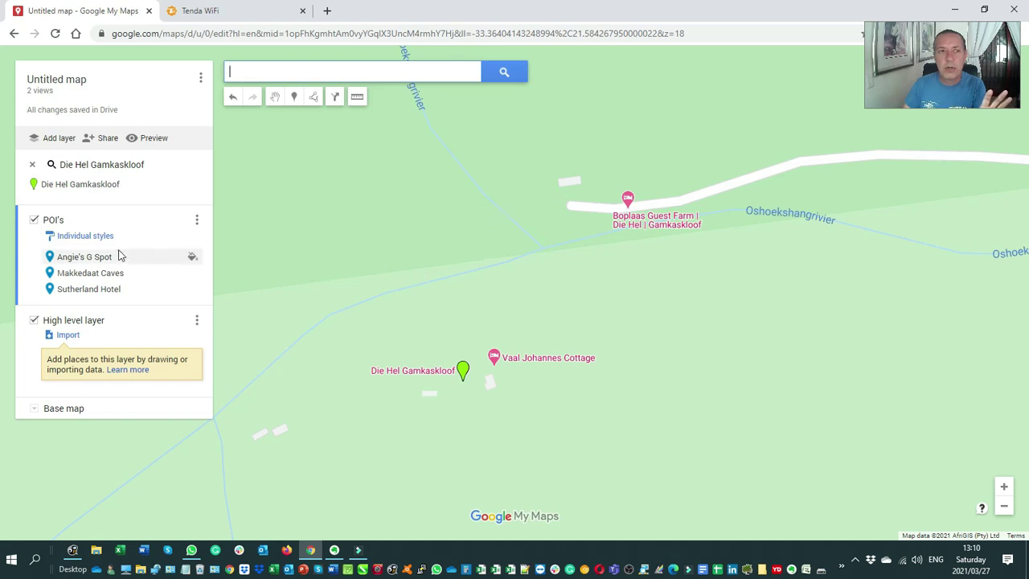
- Discard the Die Hel Gamkaskloof result and zoom out to frame South Africa with the three pins
click(33, 164)
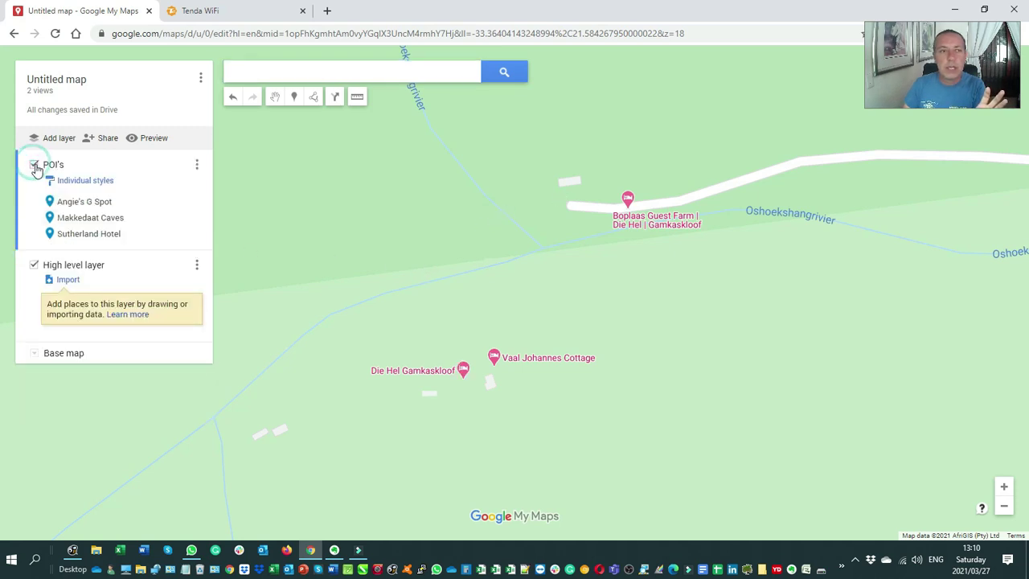
scroll(388, 253, down, 1)
scroll(403, 261, down, 3)
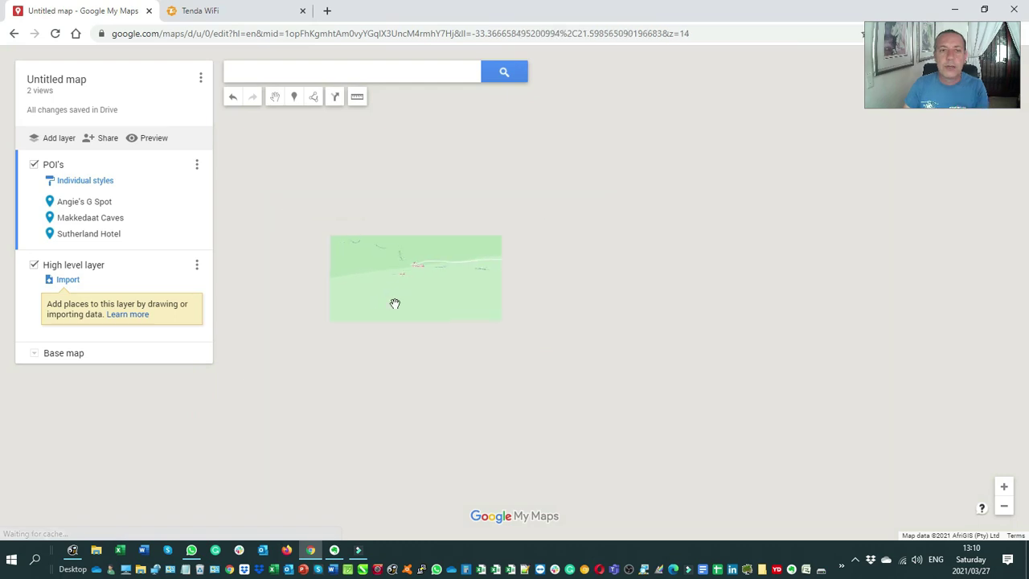
scroll(432, 354, down, 3)
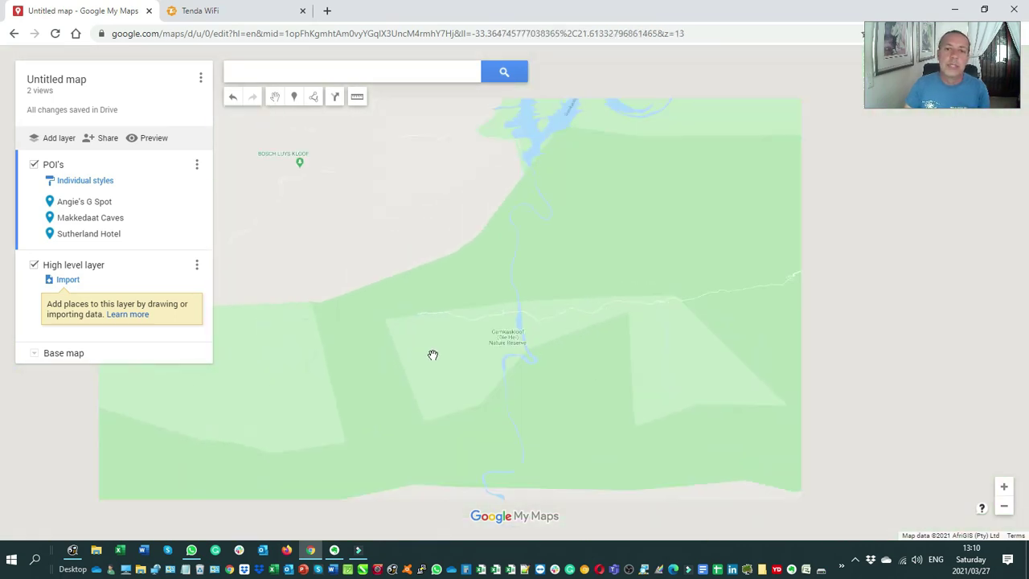
scroll(433, 354, down, 2)
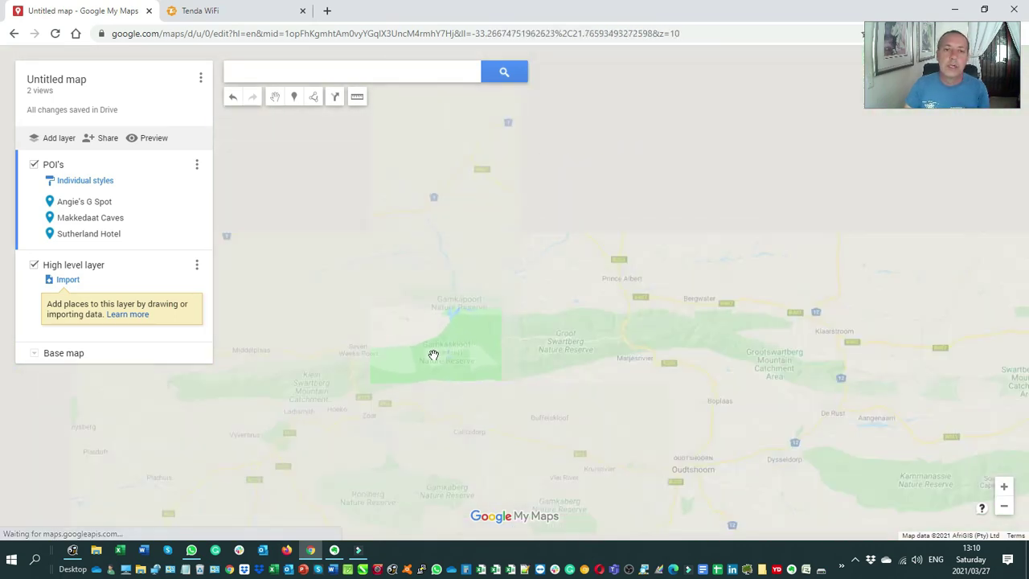
scroll(515, 402, down, 2)
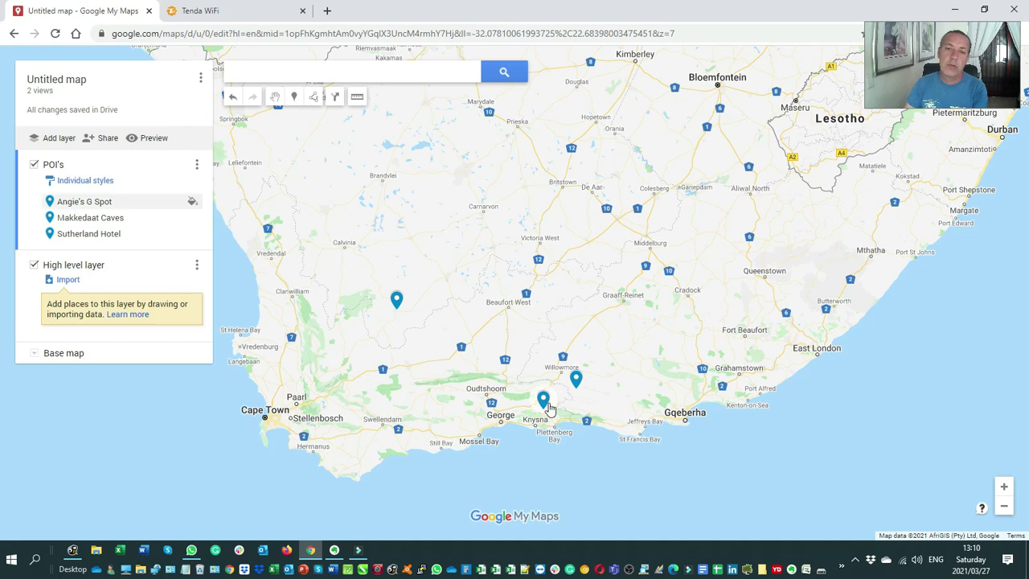
scroll(528, 304, down, 2)
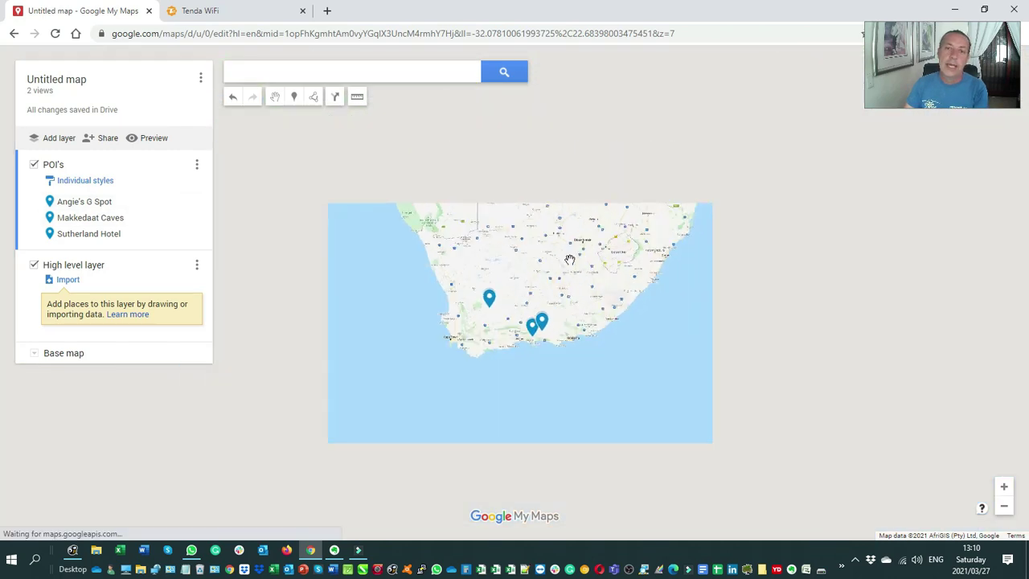
scroll(575, 283, up, 1)
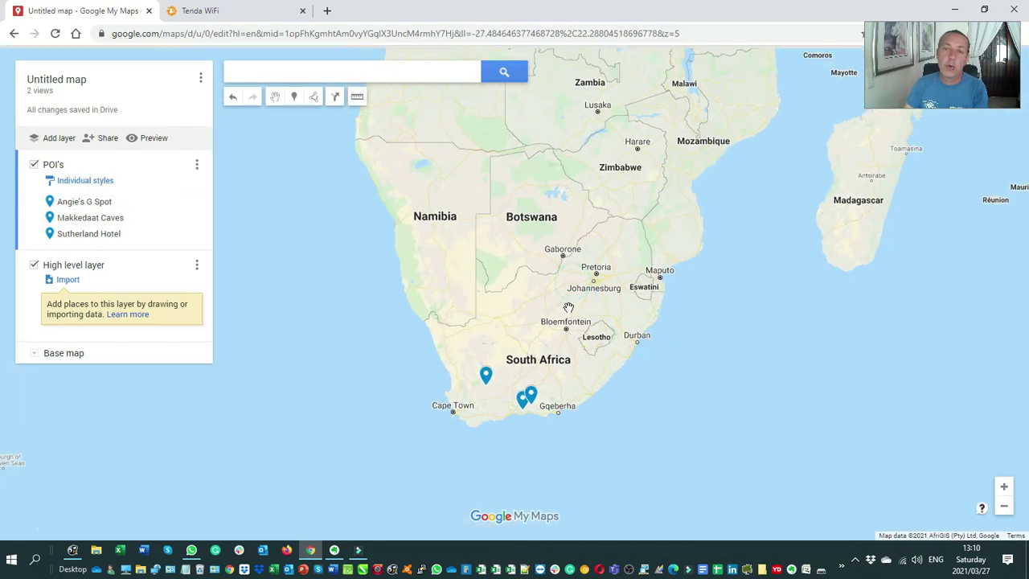
double_click(548, 390)
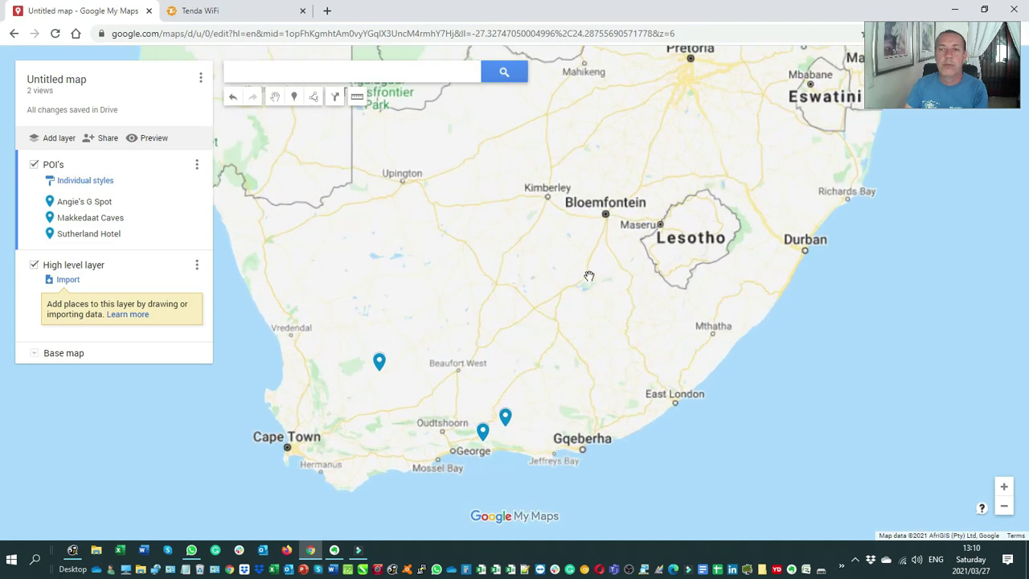
scroll(583, 285, down, 1)
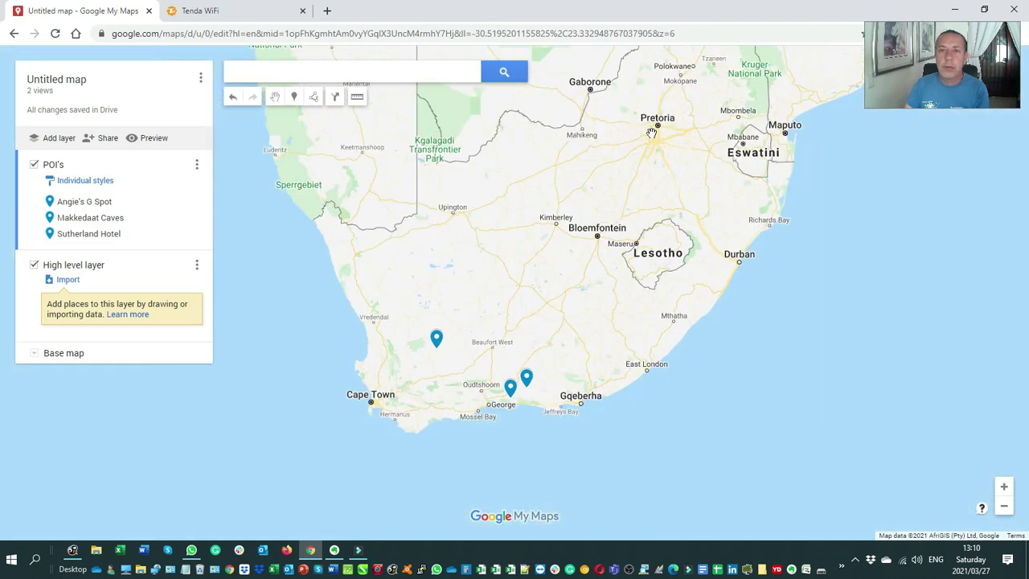
- Search 'centurion' and add Centurion Golf Estate to the POI's layer
click(248, 74)
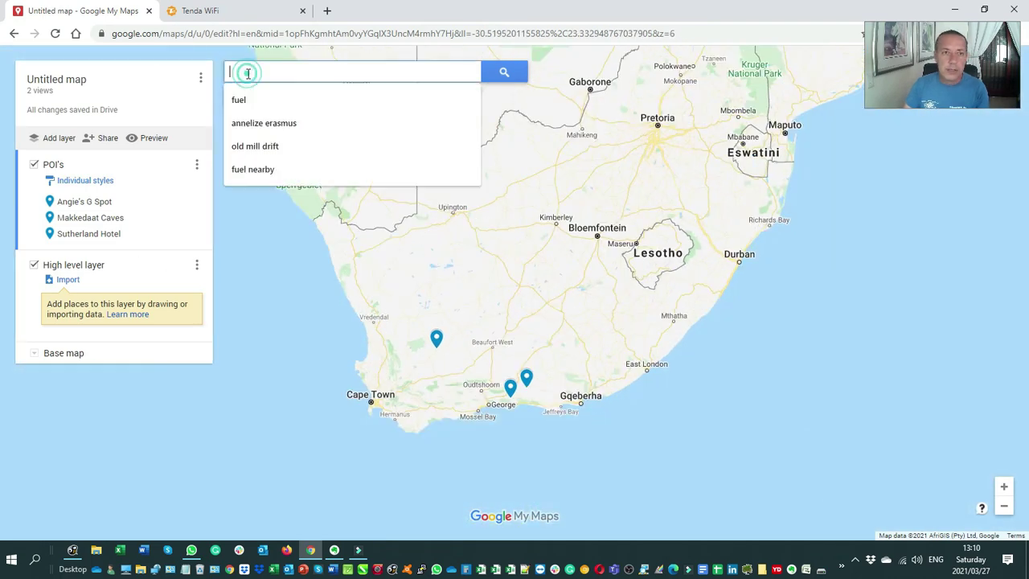
text(centurion)
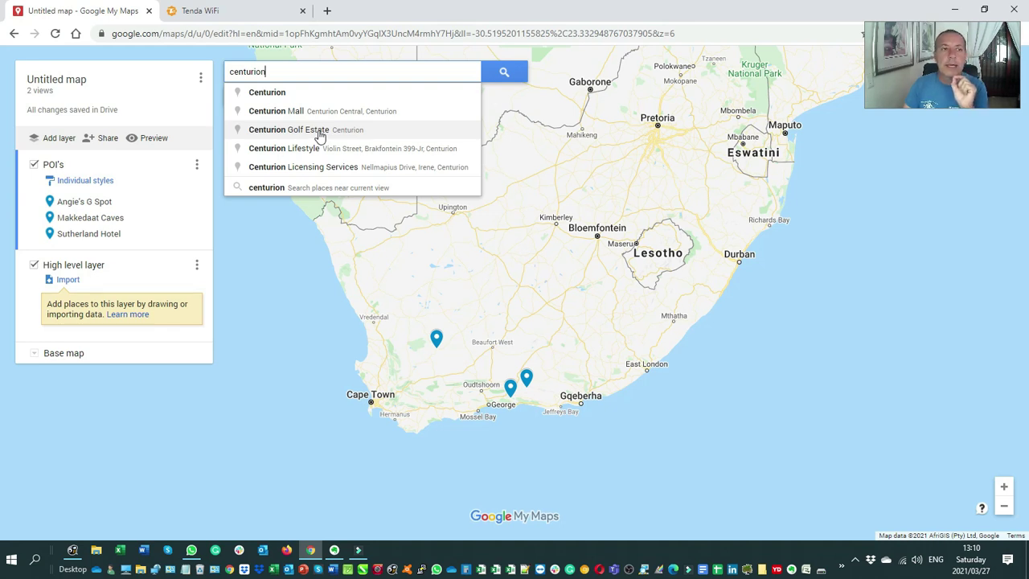
click(321, 135)
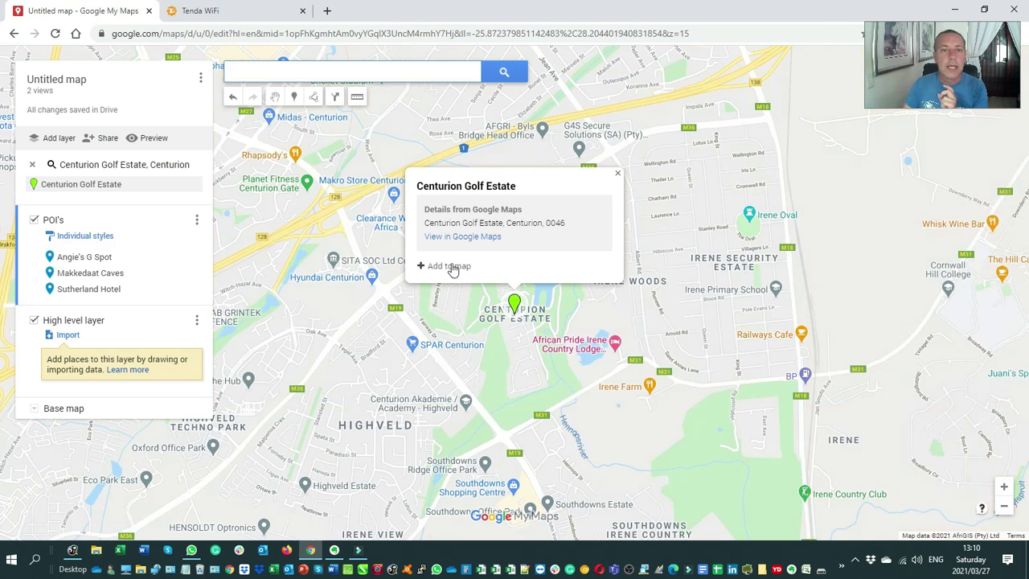
click(447, 266)
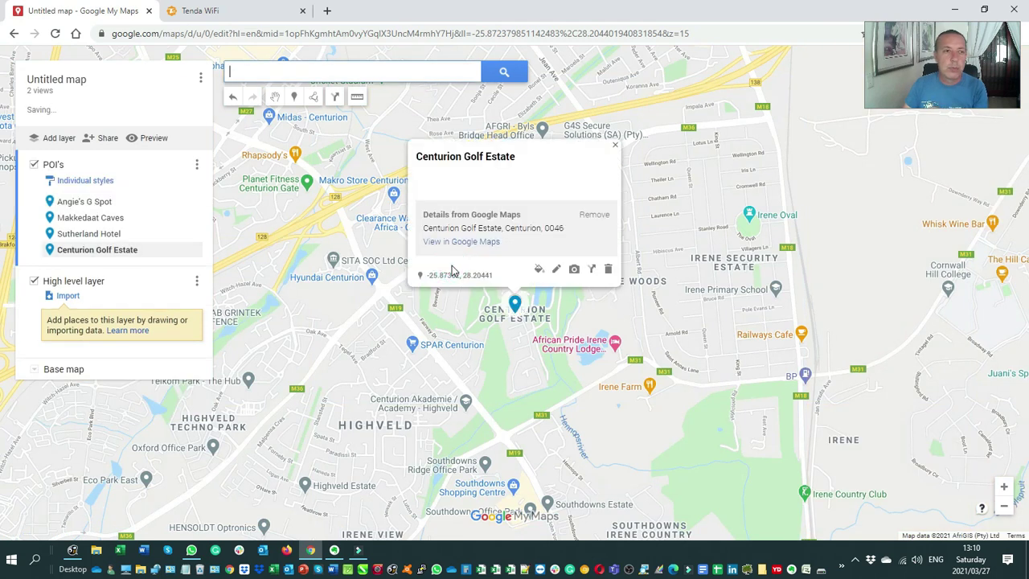
click(616, 145)
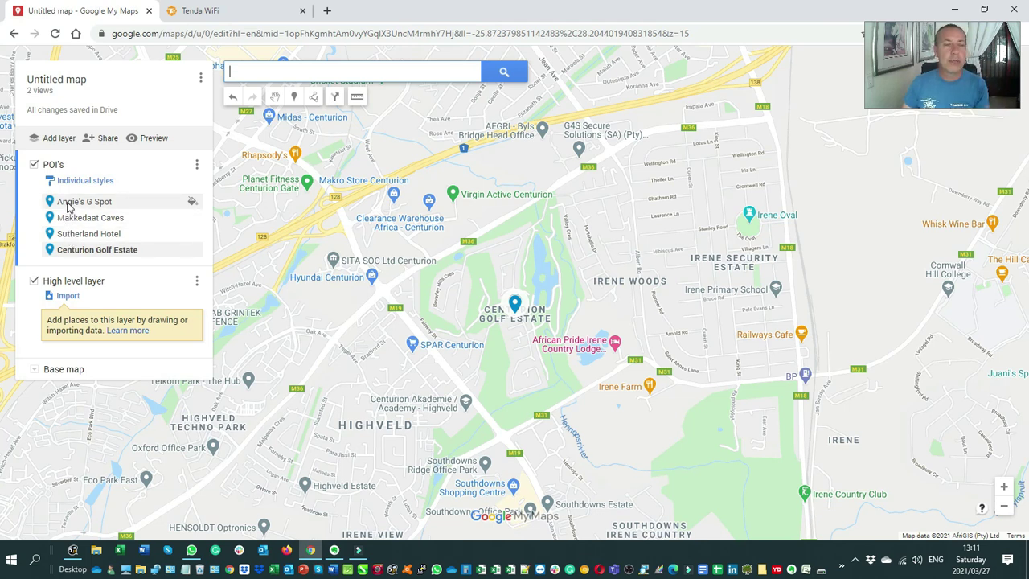
- Style the Angie's G Spot marker orange with the 'camp' icon from the full icon library
click(68, 203)
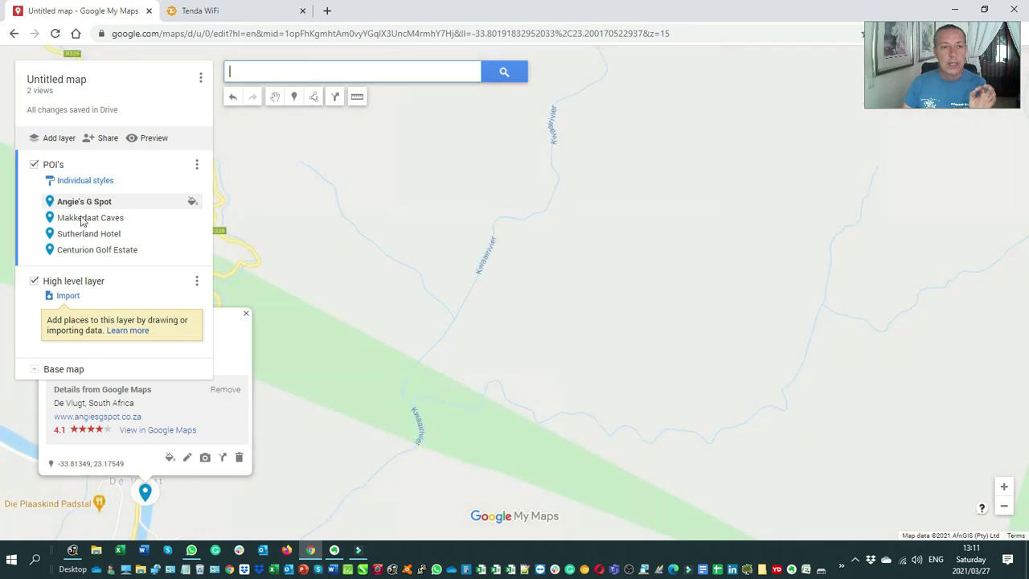
click(192, 205)
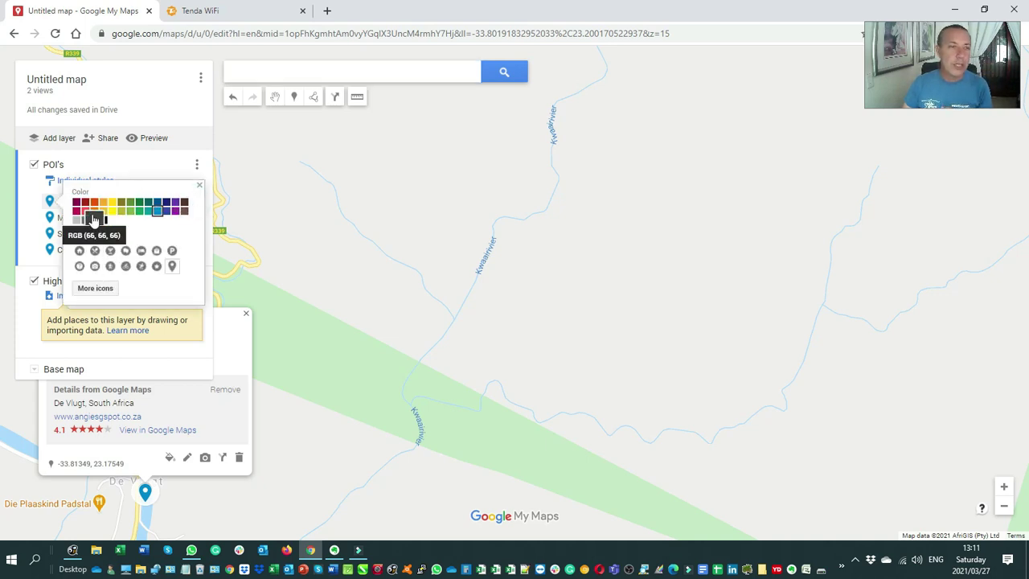
click(94, 204)
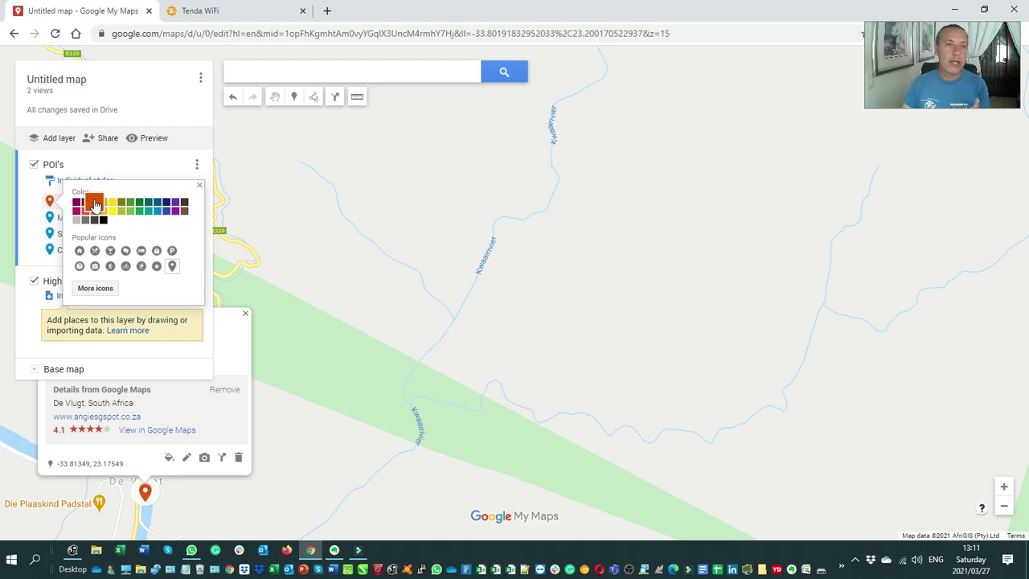
click(95, 288)
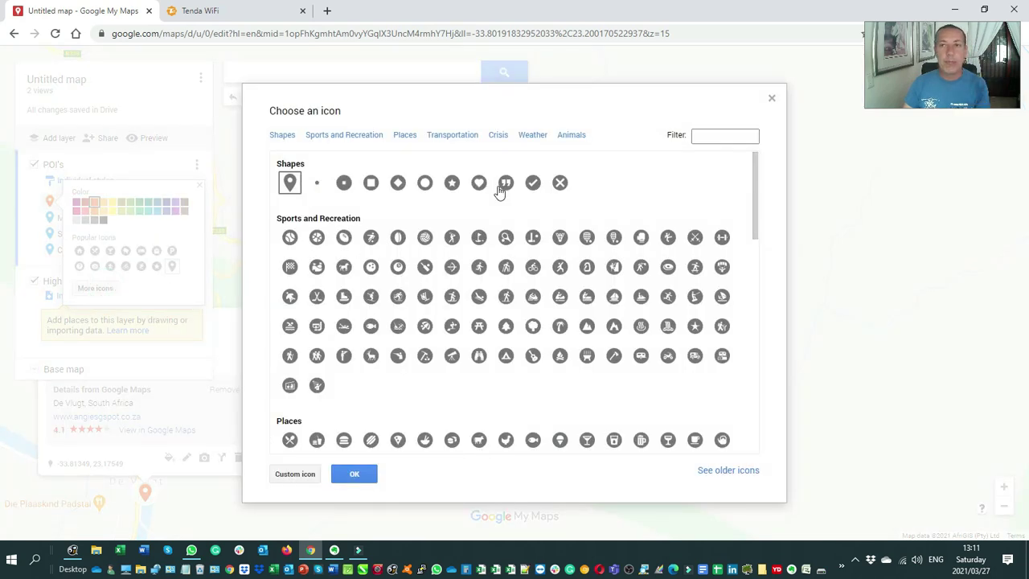
click(706, 135)
text(c)
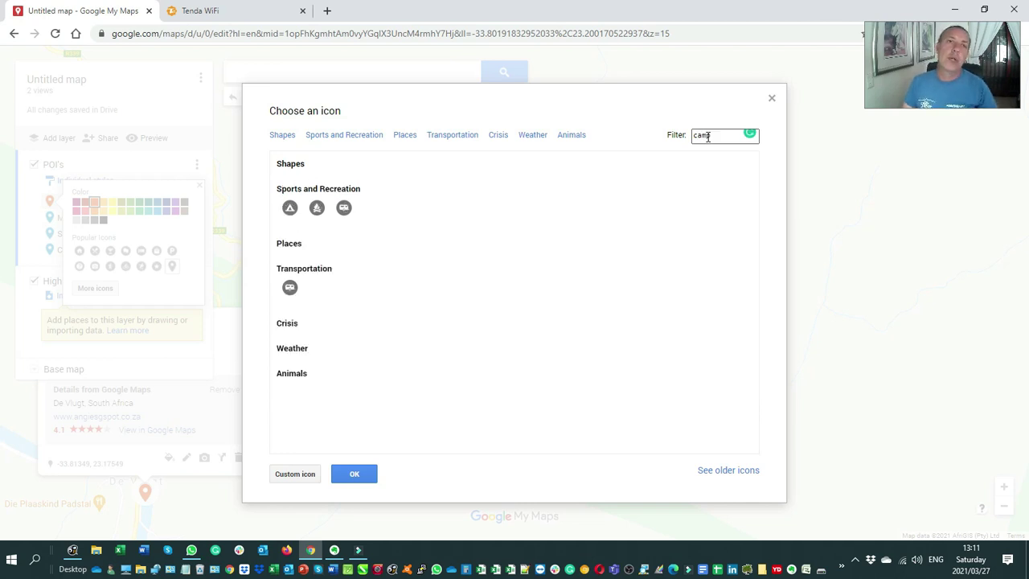
text(amp)
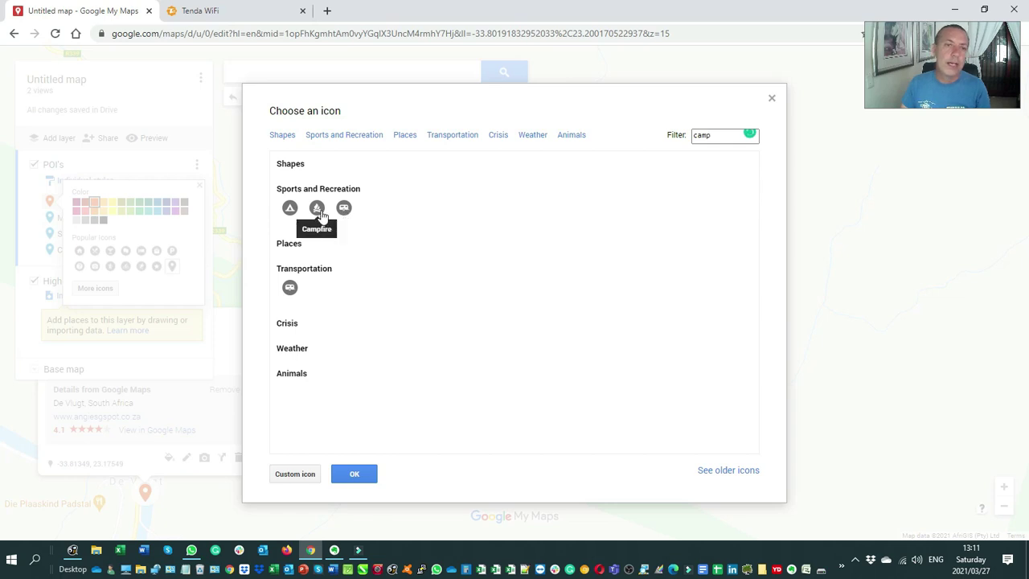
click(290, 208)
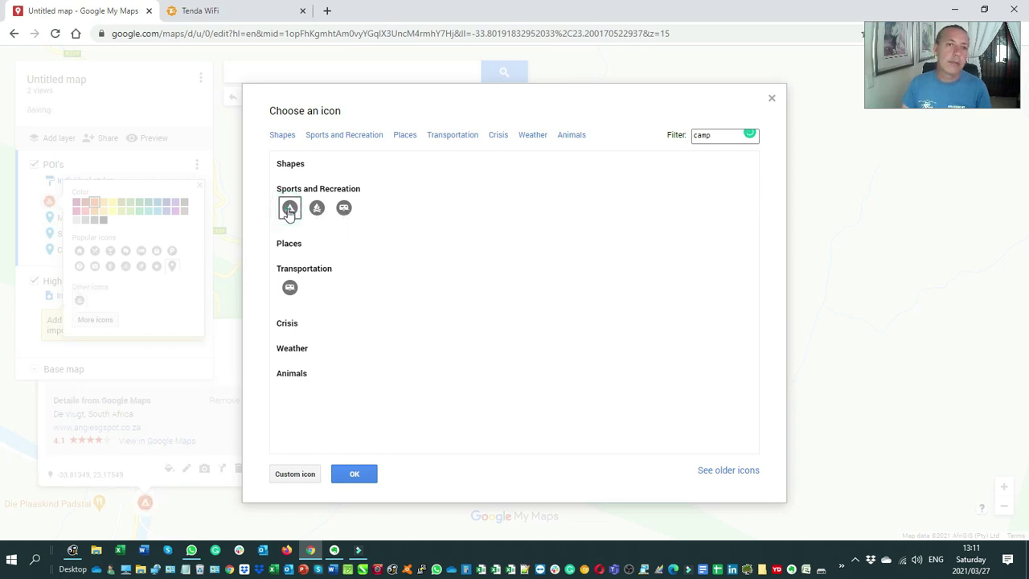
click(354, 474)
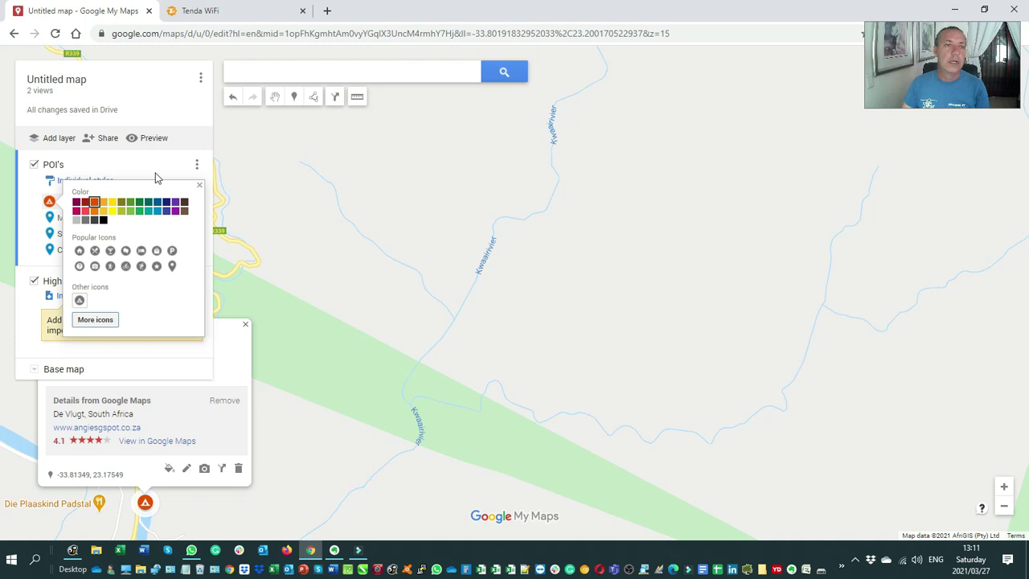
click(344, 210)
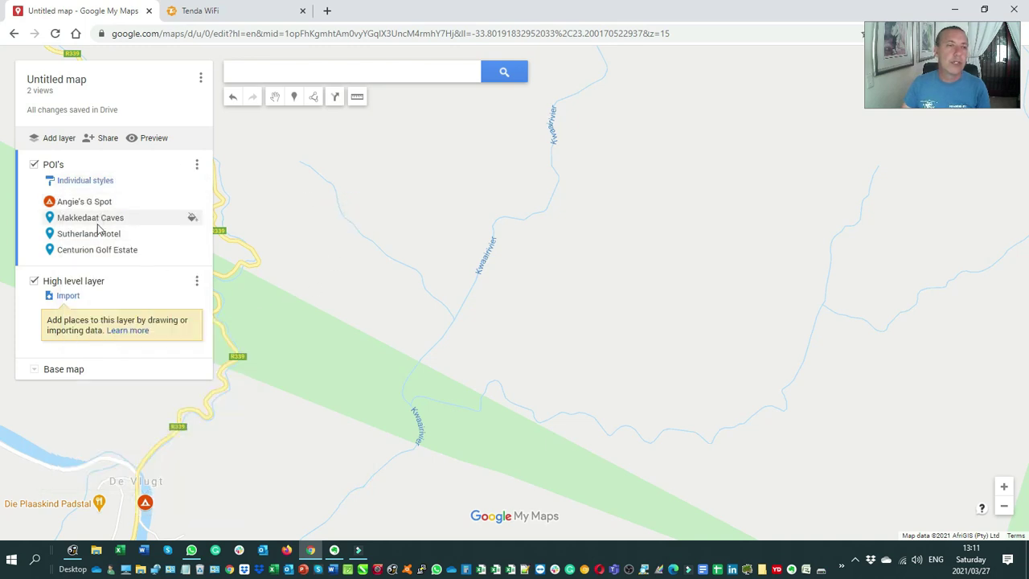
- Give Makkedaat Caves and Sutherland Hotel orange markers with the camping icon
click(192, 217)
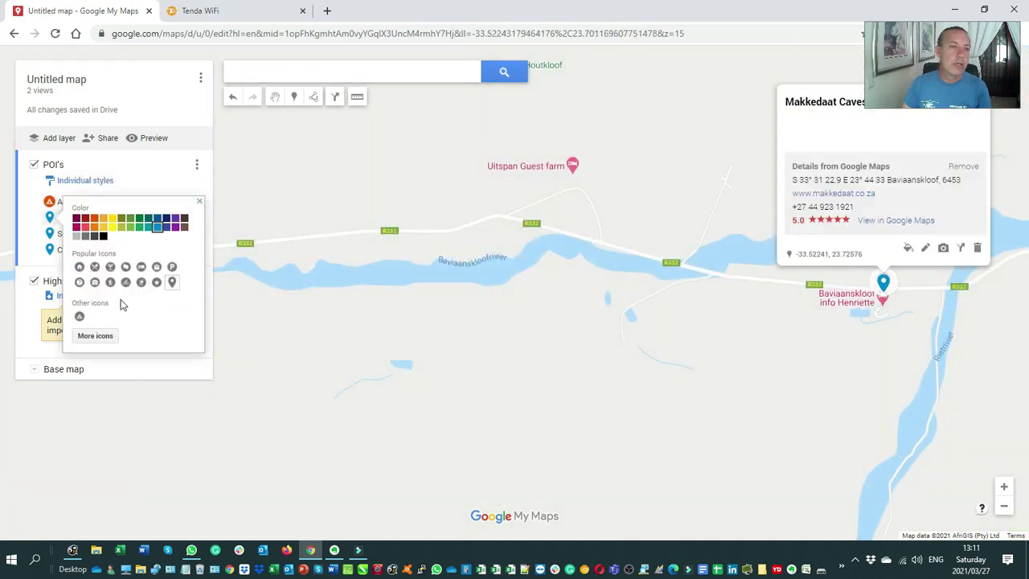
click(80, 318)
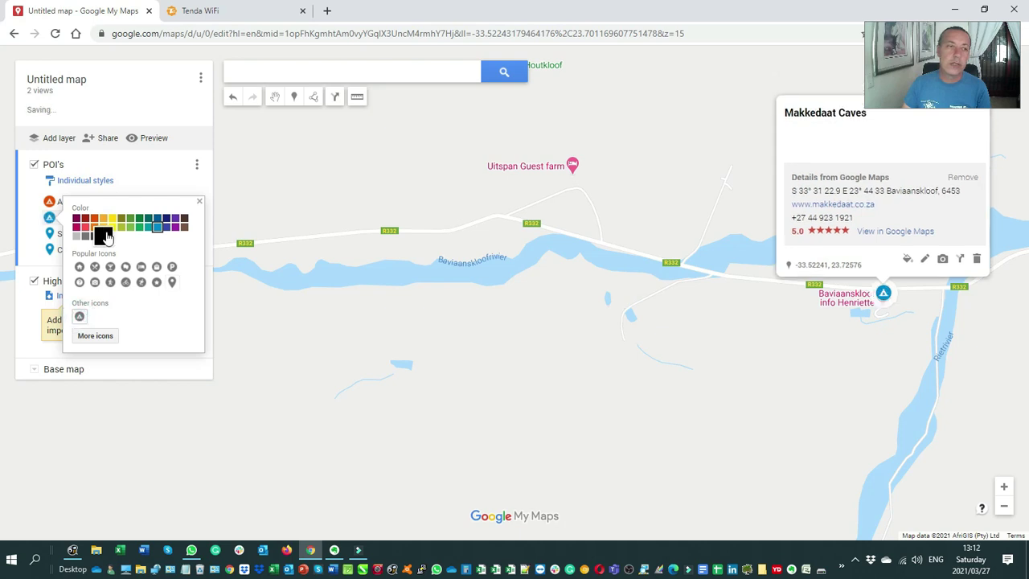
click(94, 218)
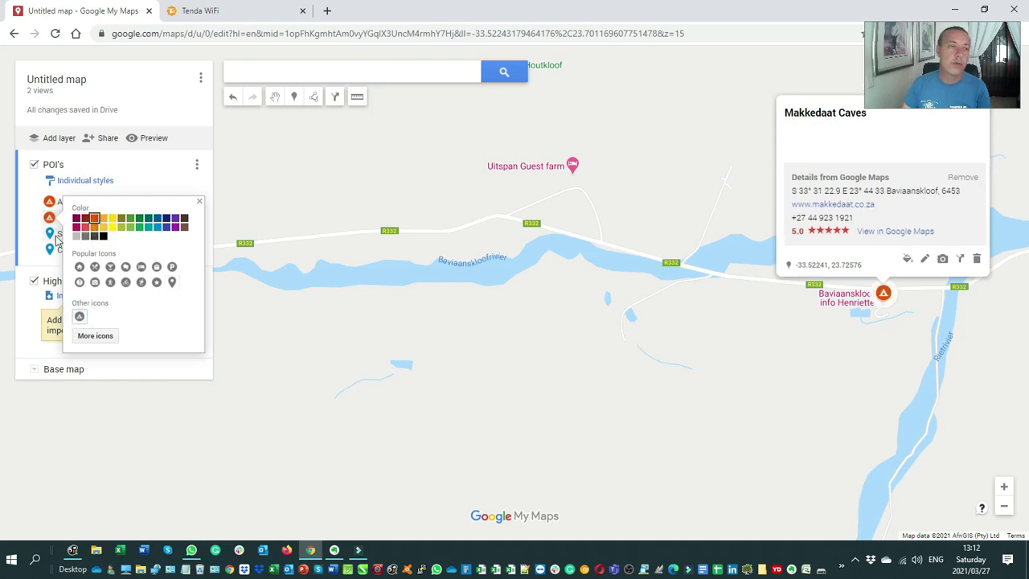
click(60, 236)
click(189, 236)
click(94, 234)
click(79, 332)
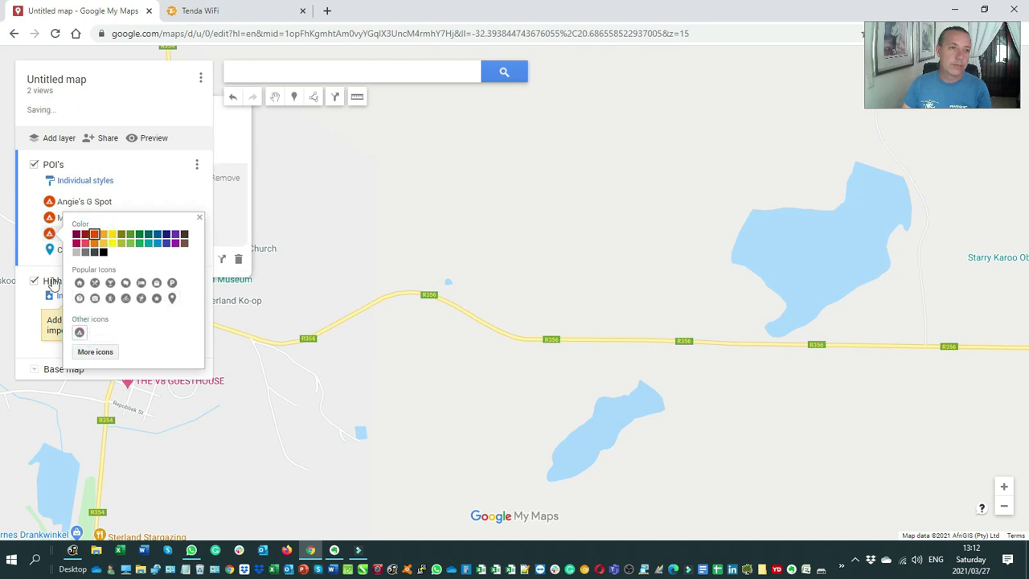
click(39, 266)
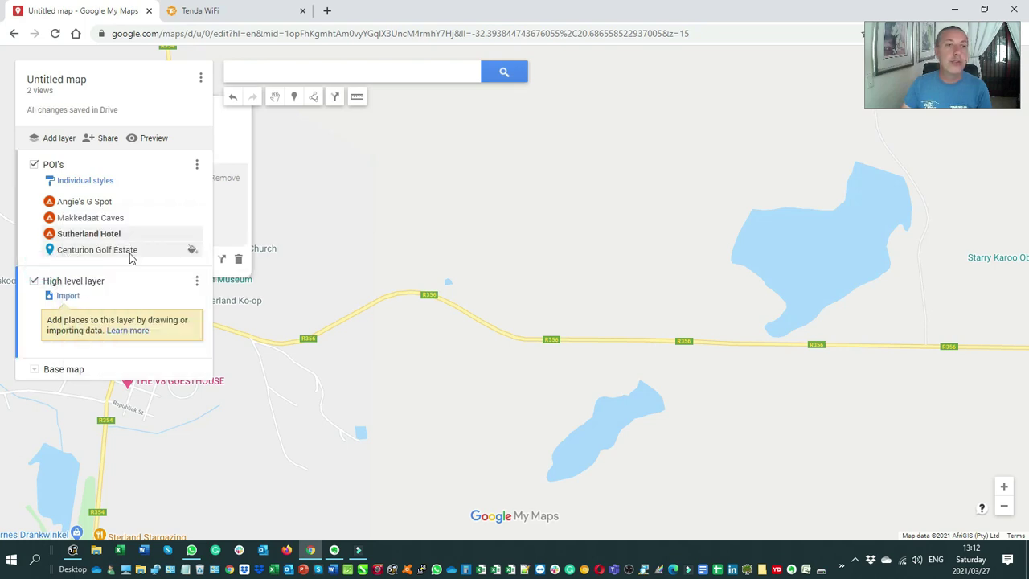
- Give Centurion Golf Estate a red marker with the house icon
click(193, 254)
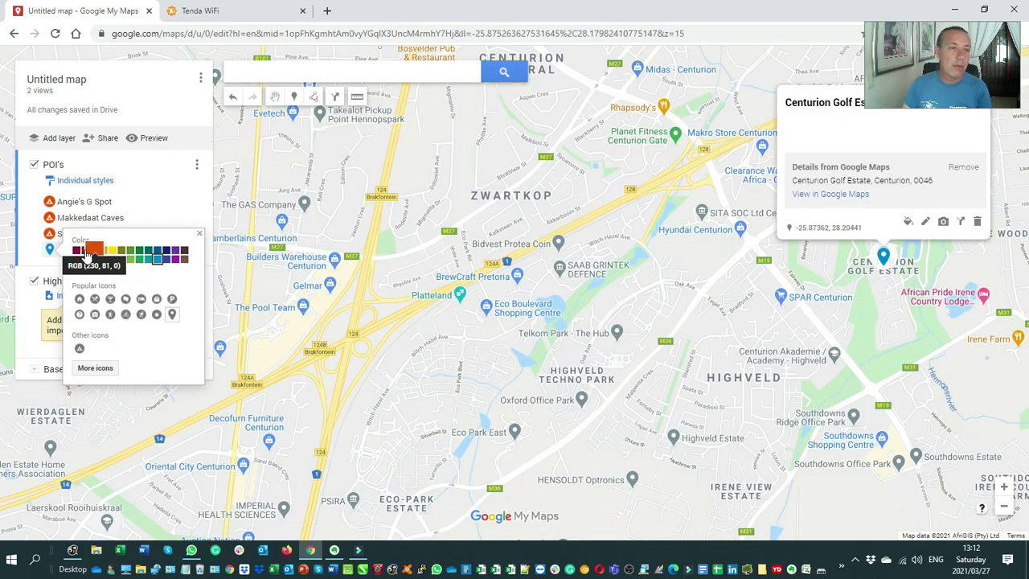
click(85, 251)
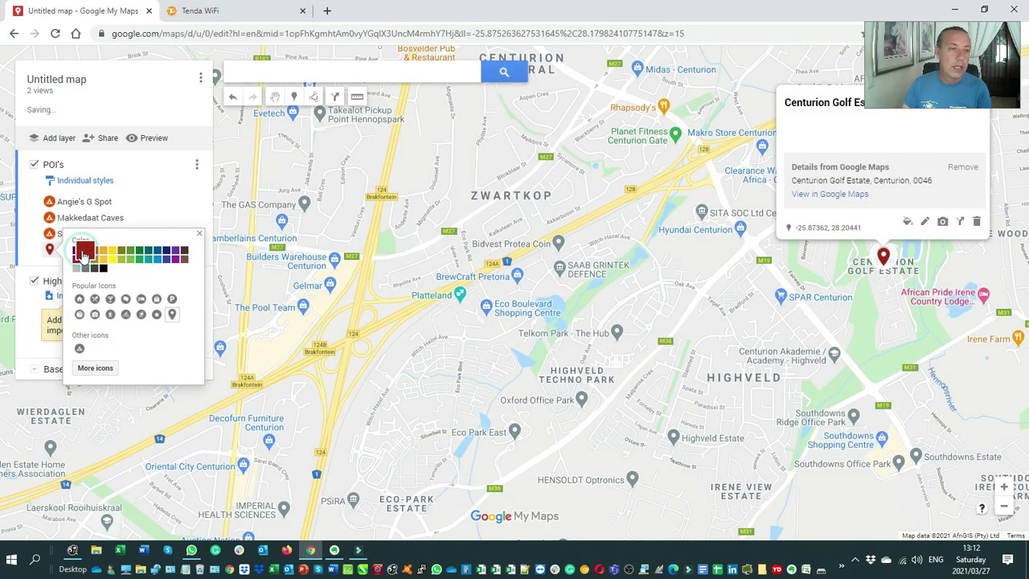
click(79, 299)
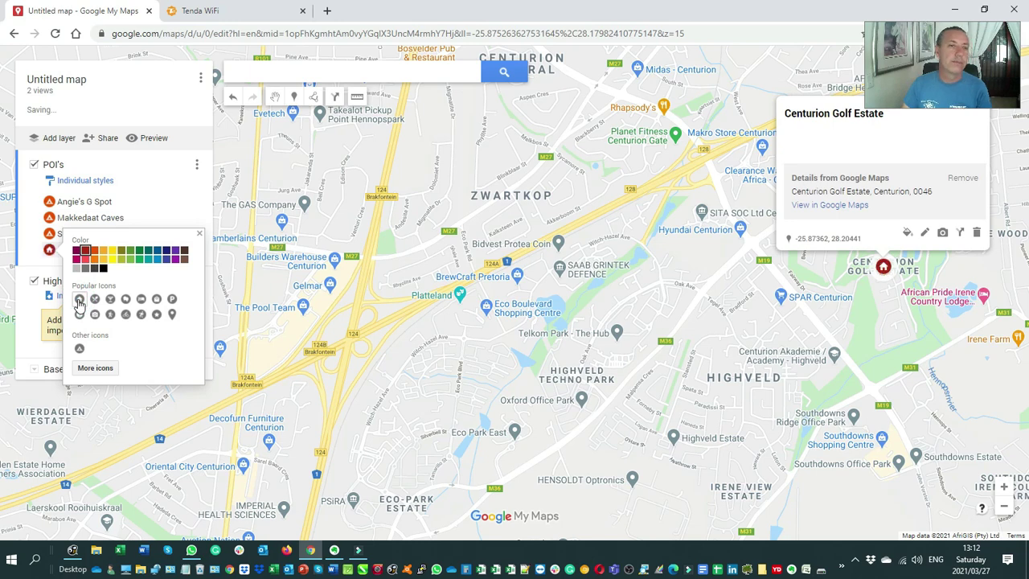
click(325, 263)
scroll(416, 362, down, 2)
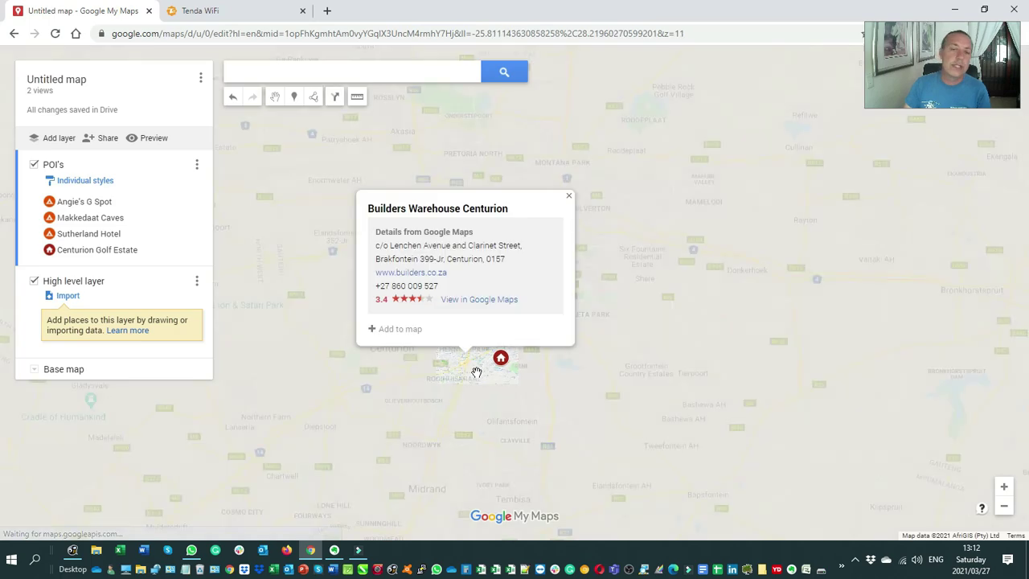
- Close the Builders Warehouse card and zoom out so all four pins across South Africa show
scroll(476, 369, down, 1)
drag(475, 370, 663, 145)
scroll(616, 251, down, 1)
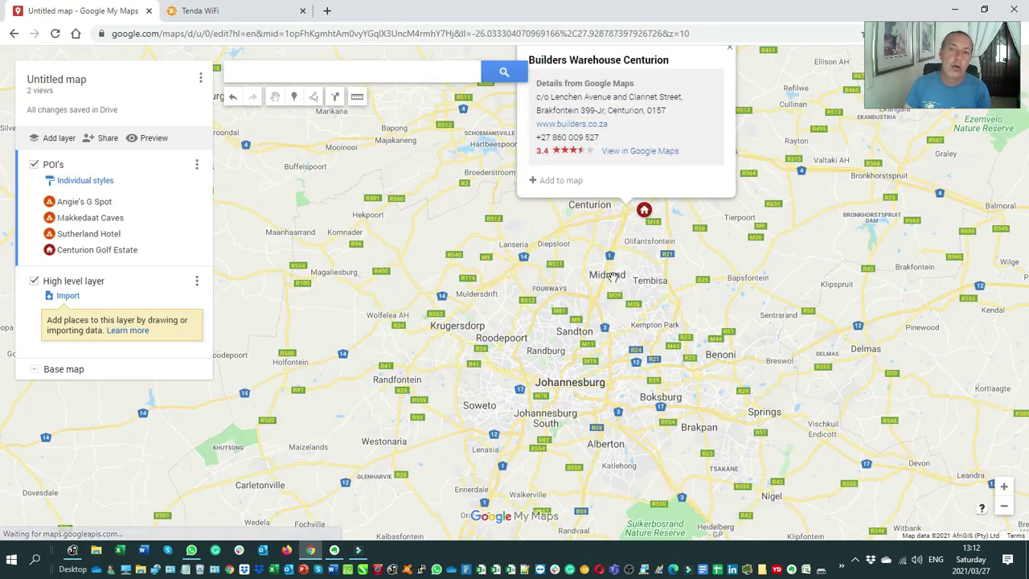
scroll(617, 251, down, 3)
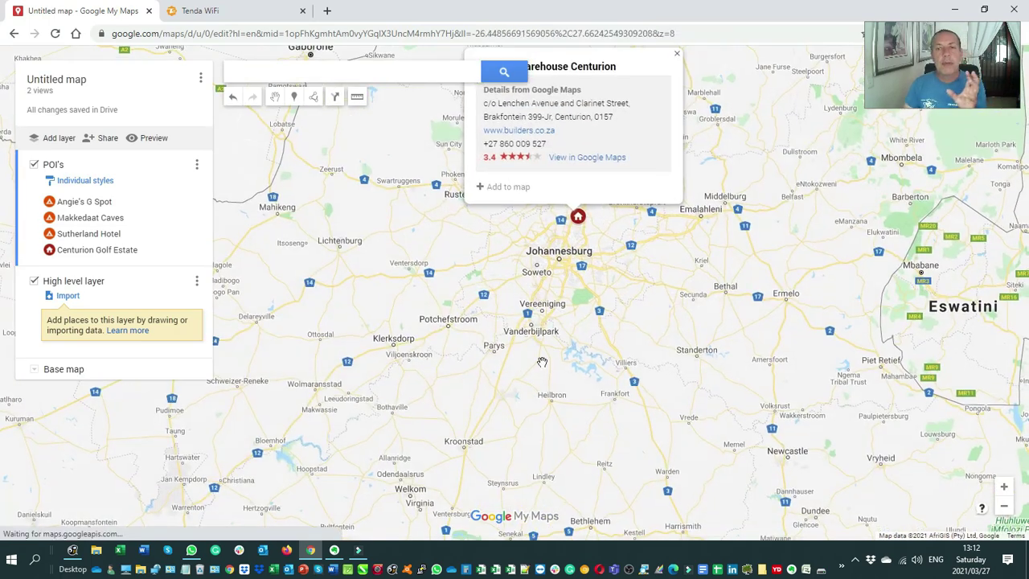
scroll(543, 352, down, 1)
click(661, 130)
drag(546, 385, 673, 68)
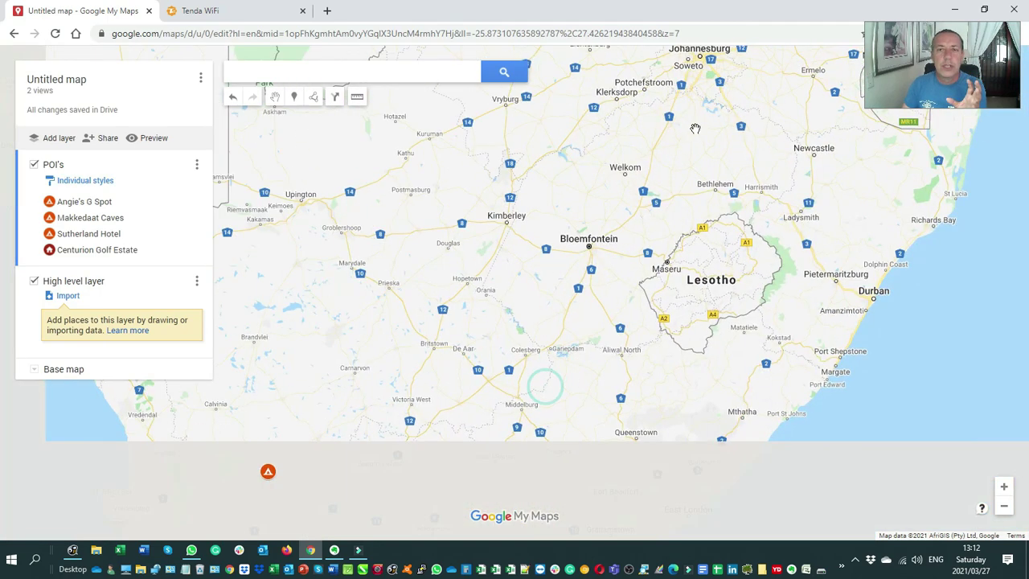
drag(464, 442, 657, 303)
drag(681, 224, 645, 314)
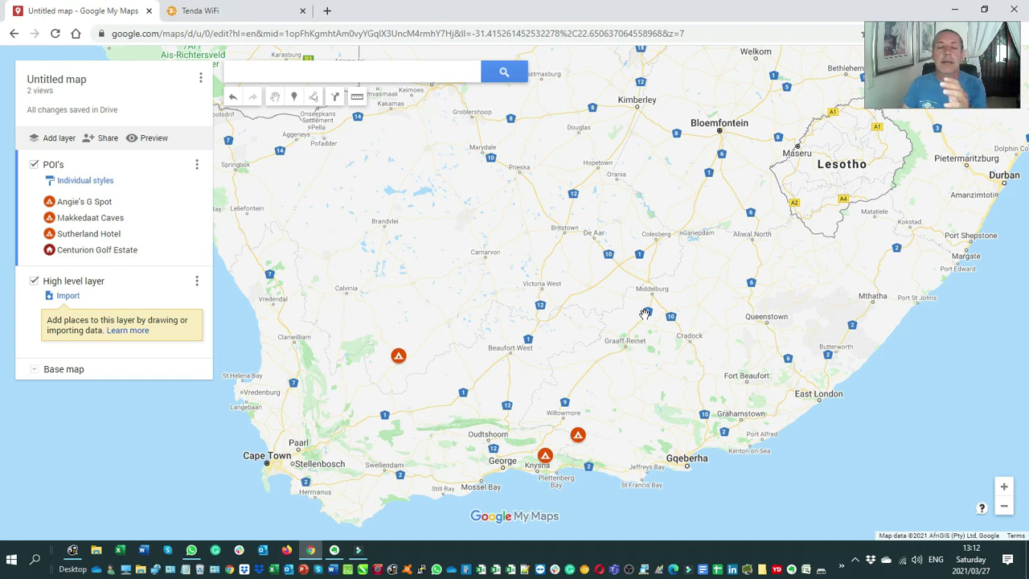
drag(590, 303, 563, 348)
scroll(568, 328, down, 1)
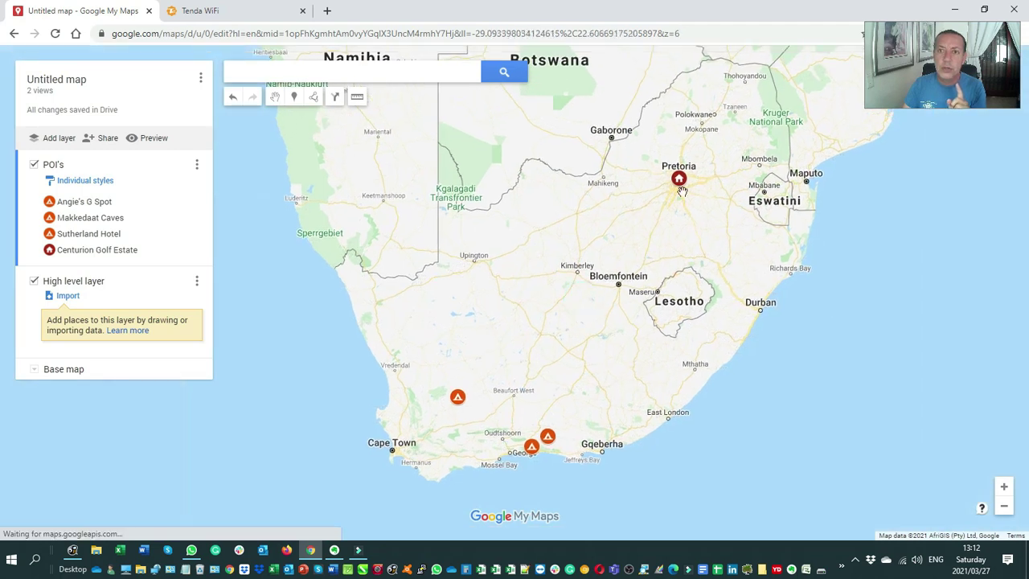
scroll(590, 398, up, 1)
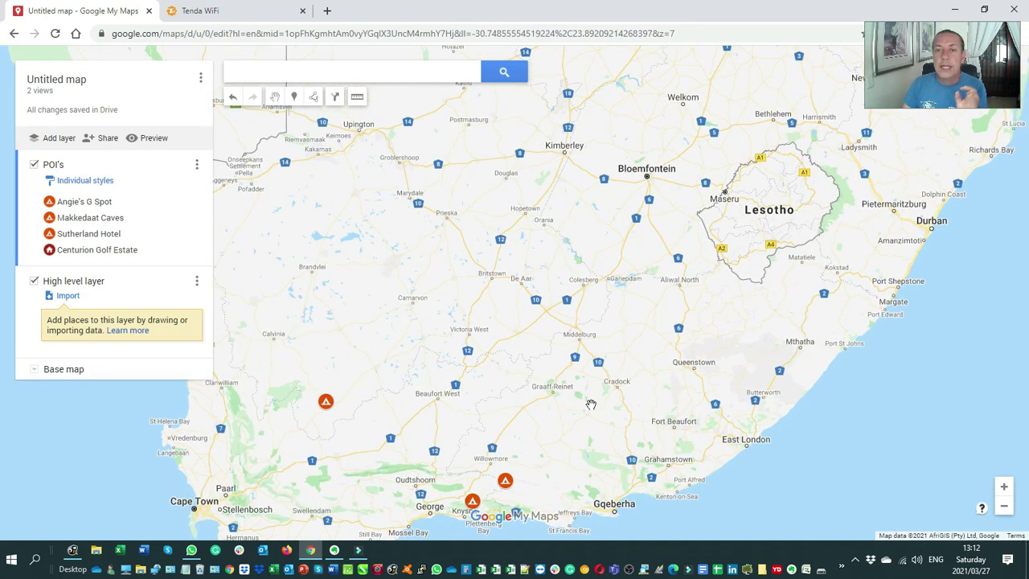
drag(616, 343, 615, 354)
scroll(616, 349, down, 1)
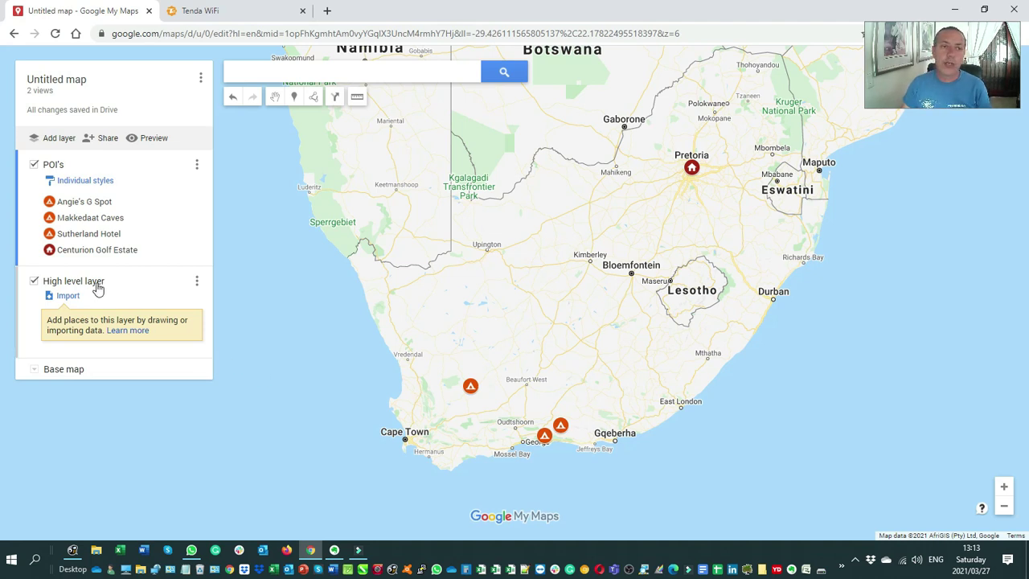
- In the High level layer, start a plain line at the Pretoria home pin
click(24, 312)
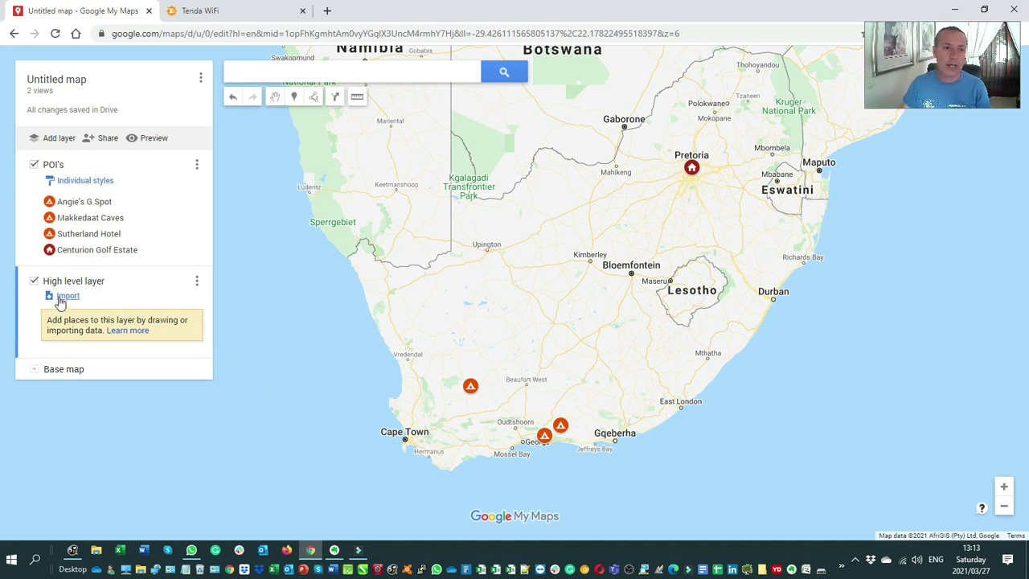
drag(568, 288, 555, 280)
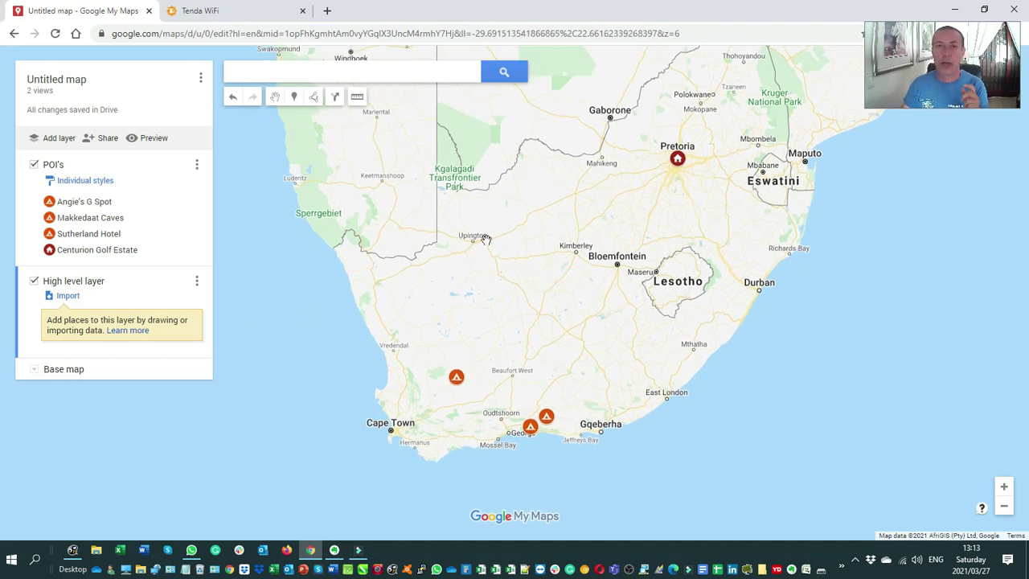
click(314, 98)
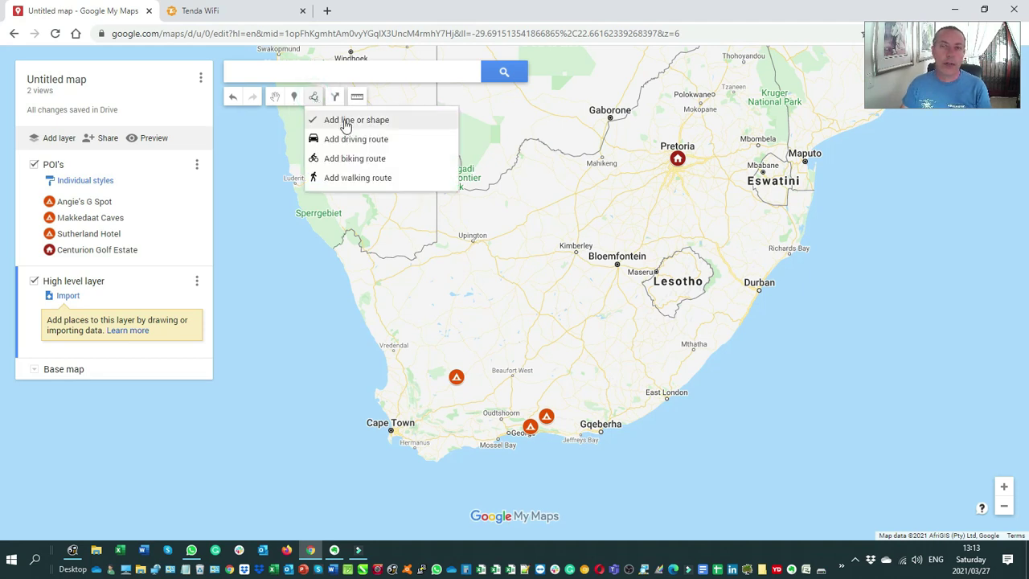
click(346, 122)
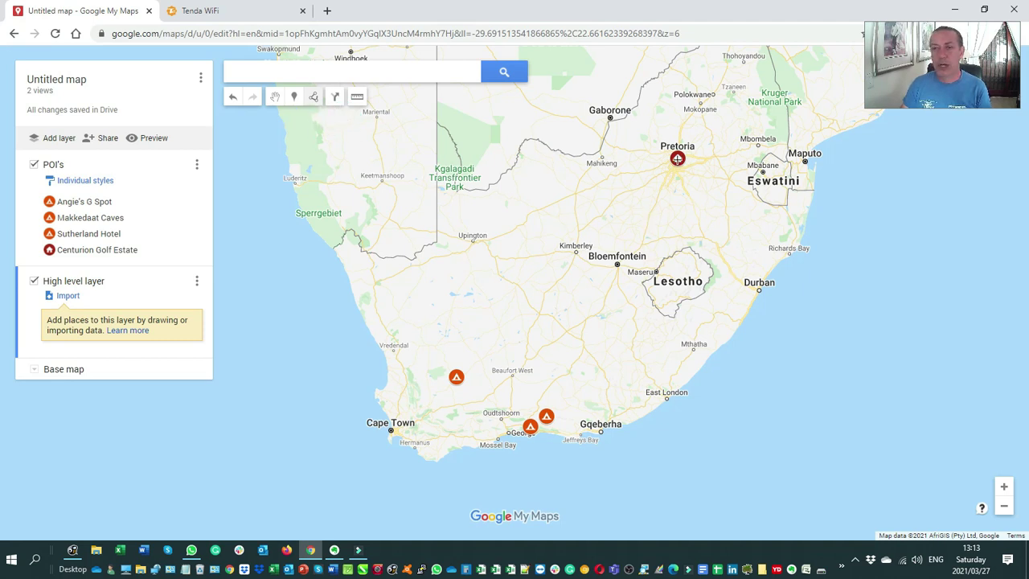
click(677, 159)
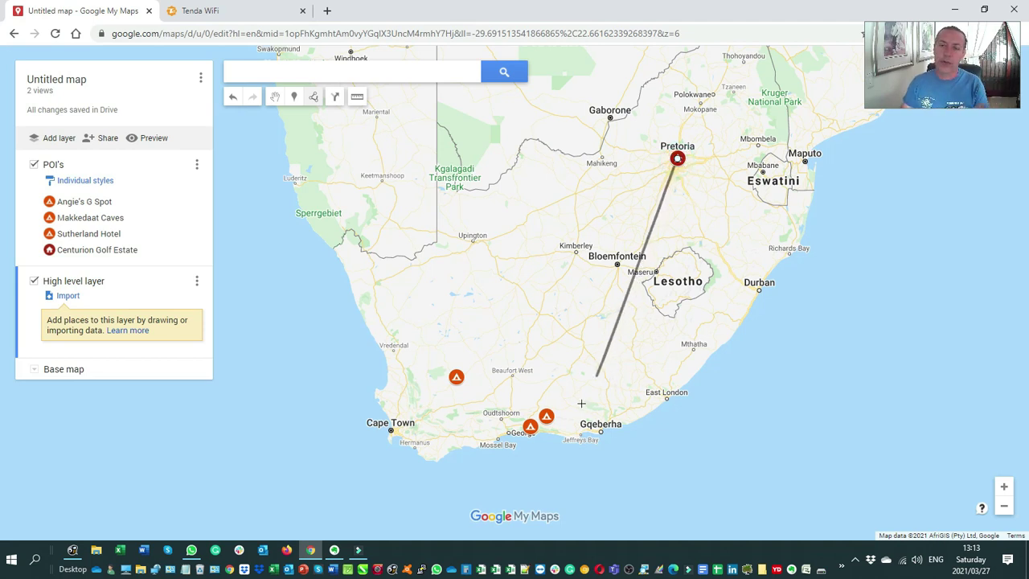
- Add route points at Steytlerville and the next two camp pins
scroll(513, 450, up, 1)
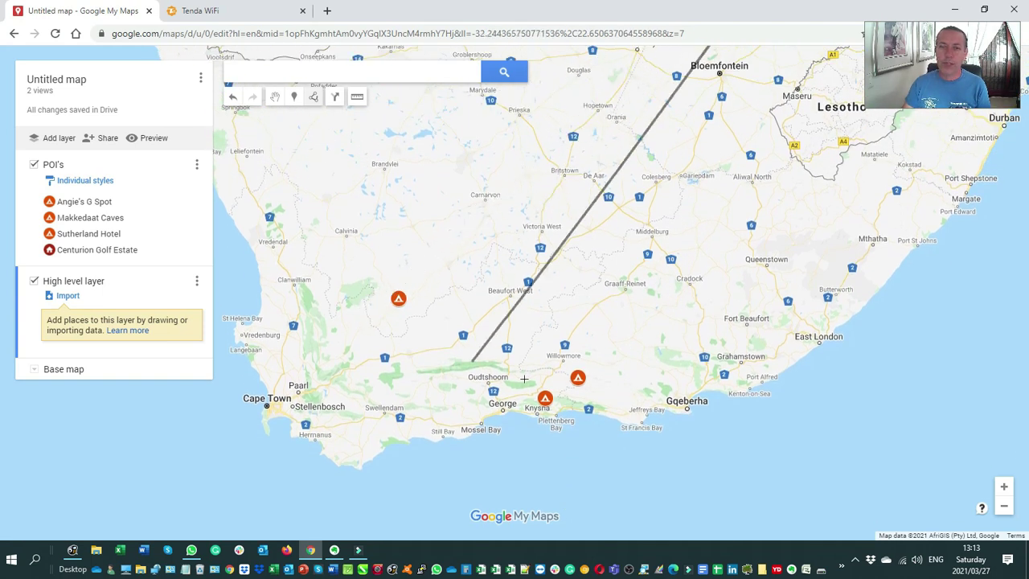
scroll(593, 399, up, 1)
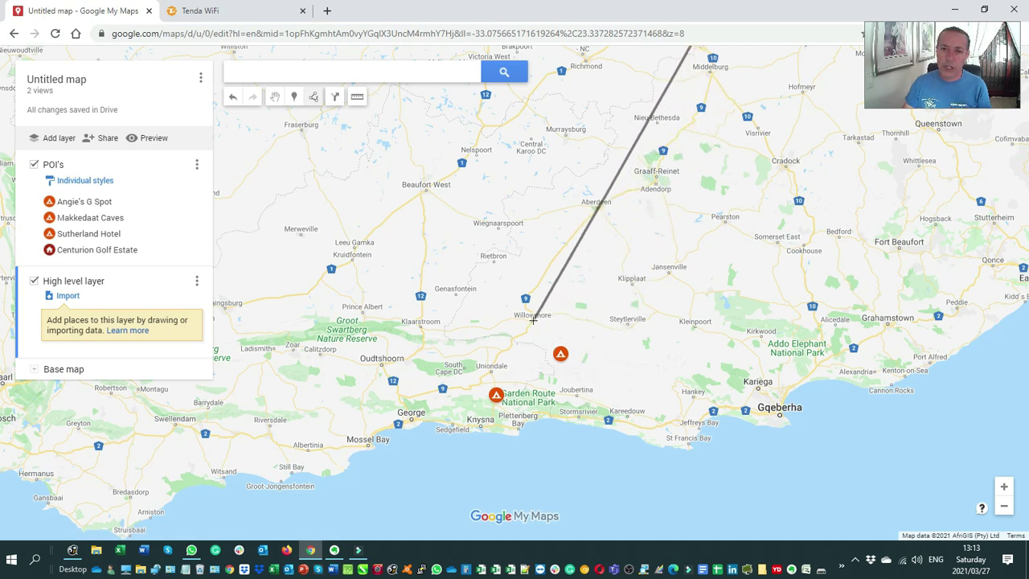
click(627, 324)
scroll(641, 364, up, 2)
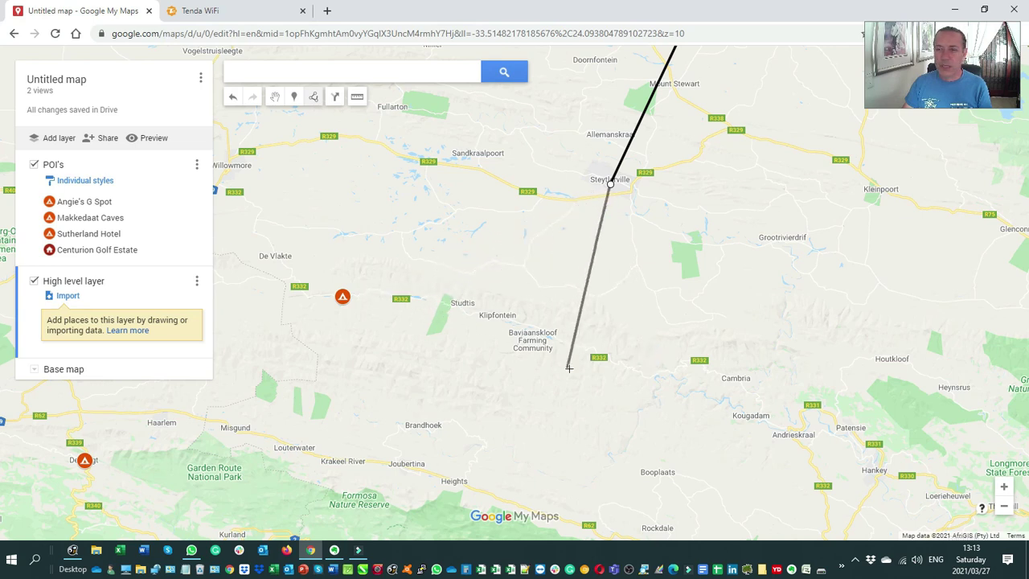
scroll(571, 364, down, 1)
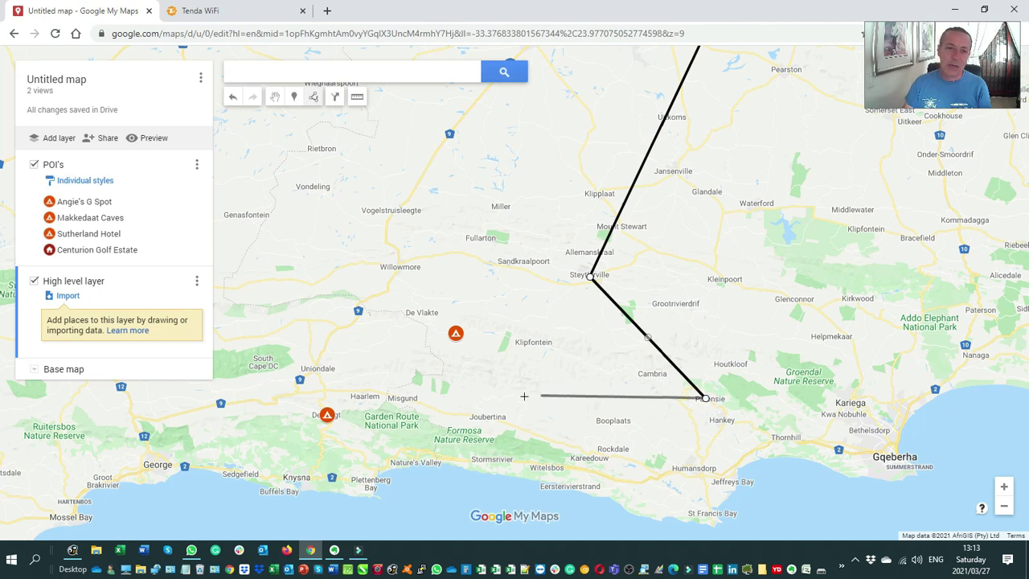
click(456, 333)
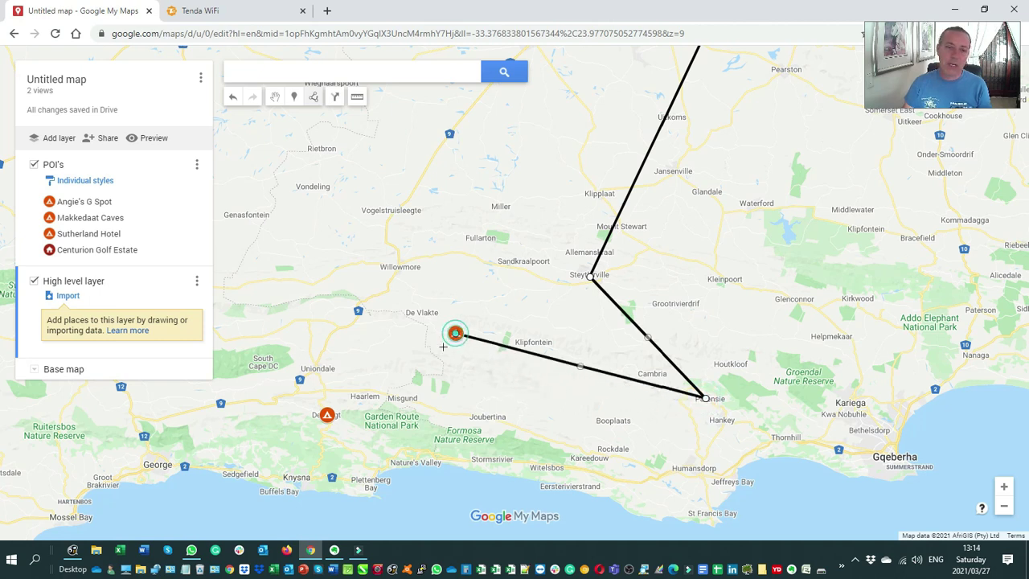
click(327, 415)
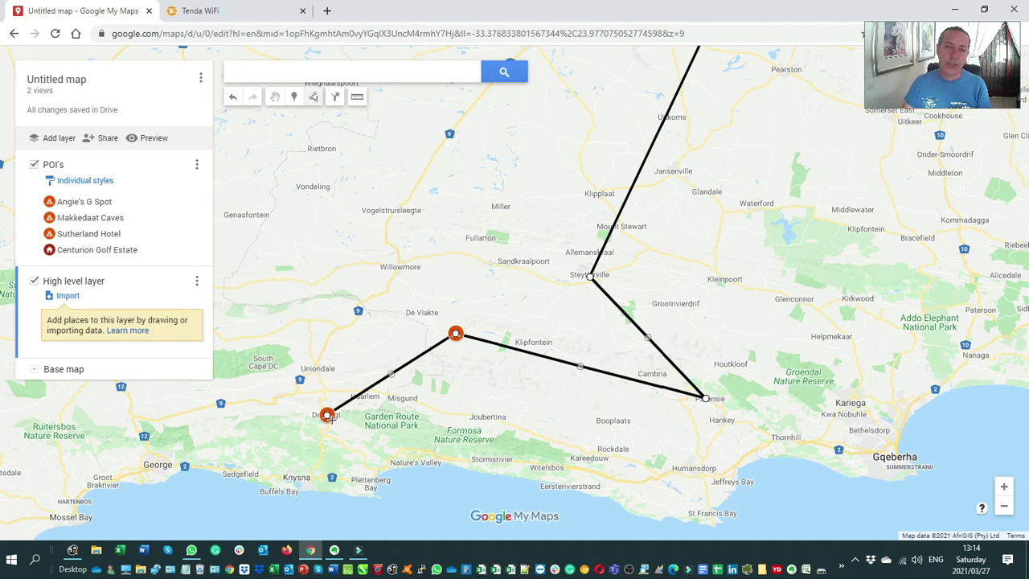
- Continue the route through Laingsburg and the Sutherland camp pin, zooming out toward Pretoria
scroll(217, 414, down, 1)
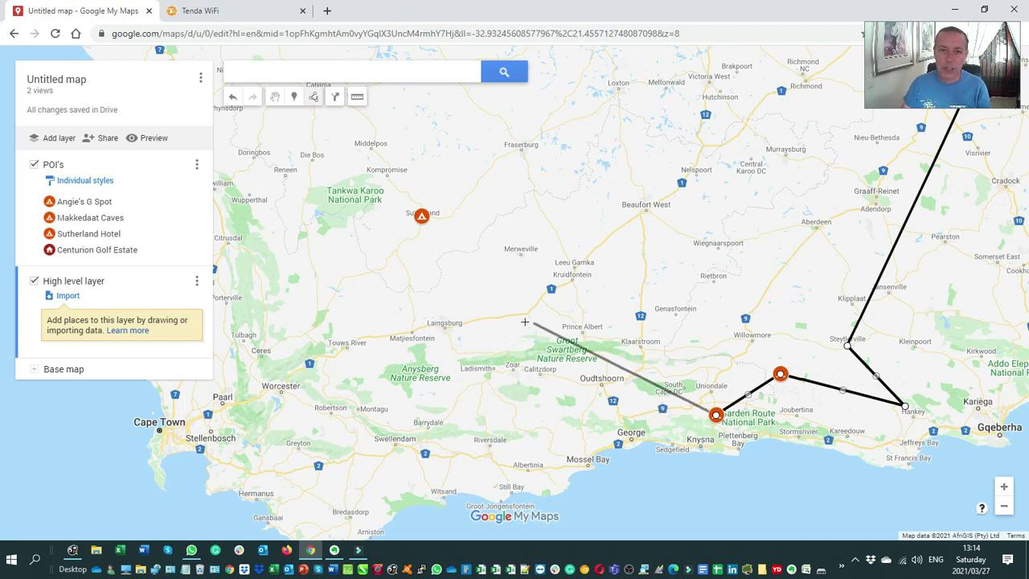
click(445, 330)
click(422, 217)
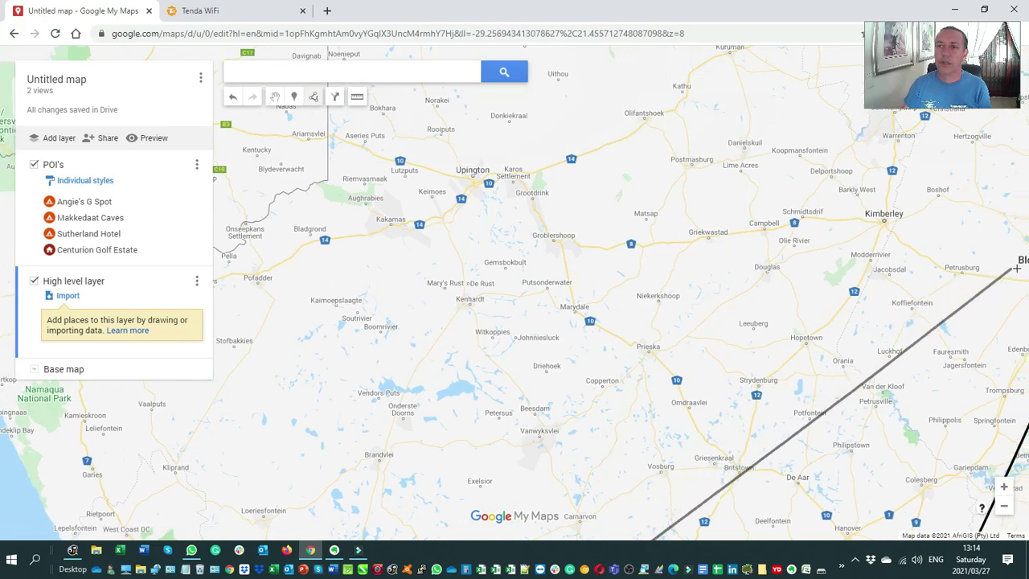
scroll(756, 201, down, 1)
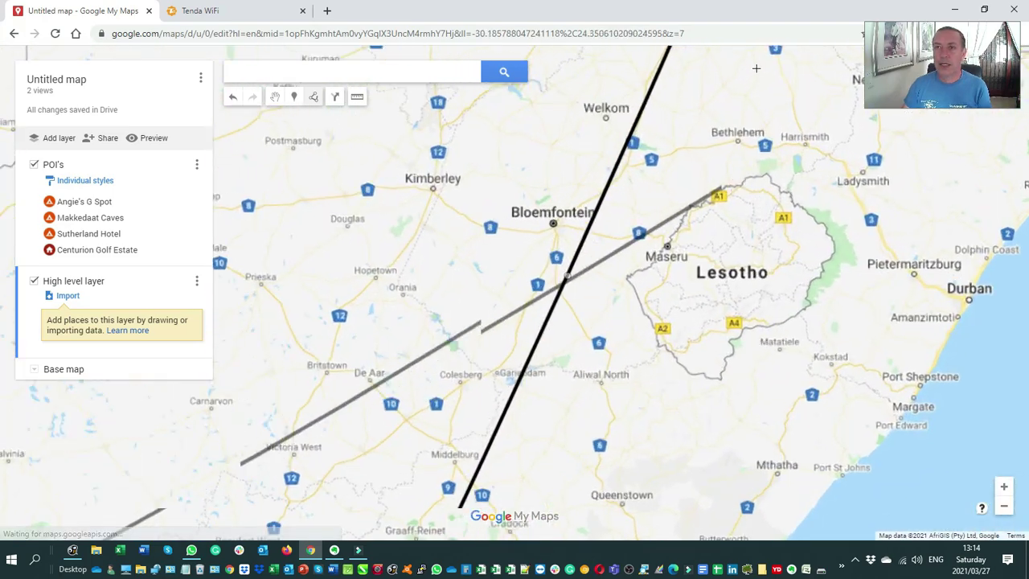
scroll(752, 133, down, 1)
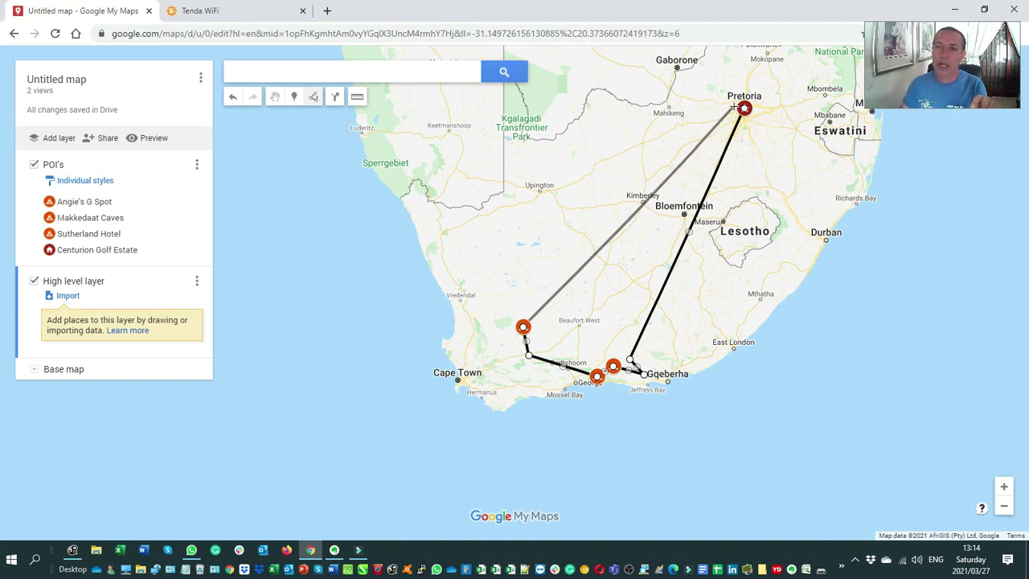
- End the line at the Pretoria home pin and save it as 'High Level' (2,473 km)
click(734, 105)
click(734, 106)
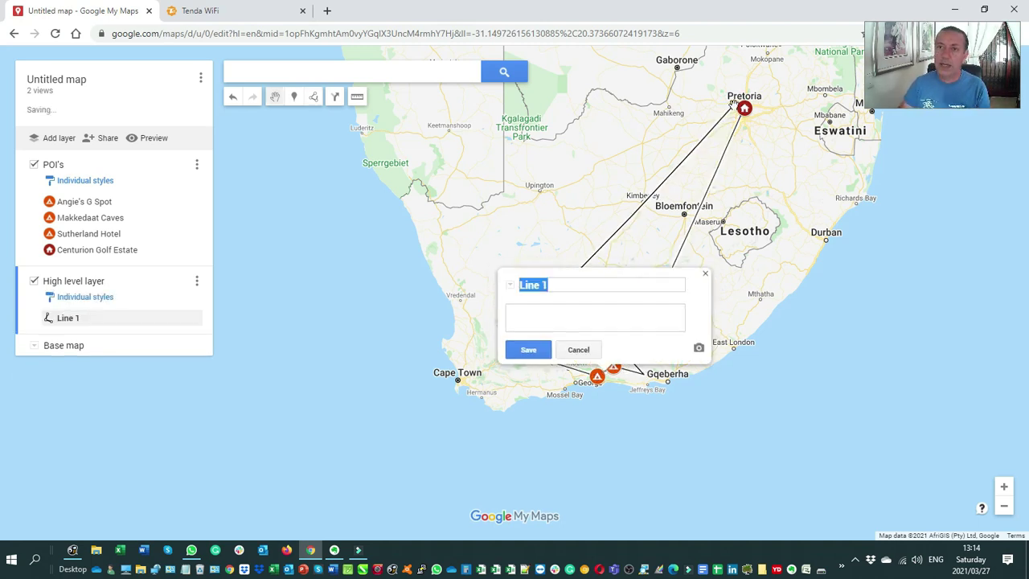
text(High Level)
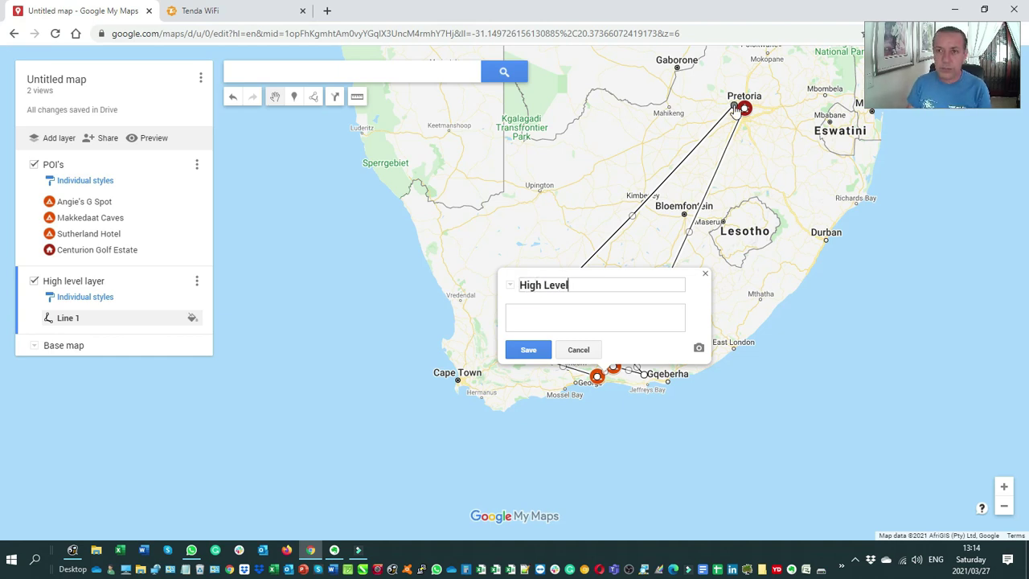
click(528, 349)
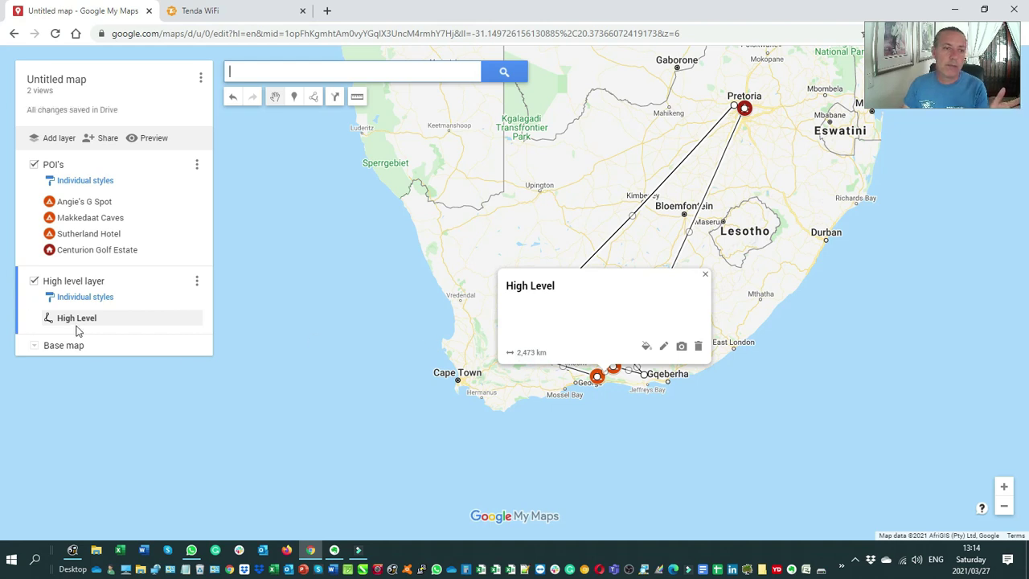
- Make the High Level line slightly thicker and set it back to black after trying dark blue
click(647, 348)
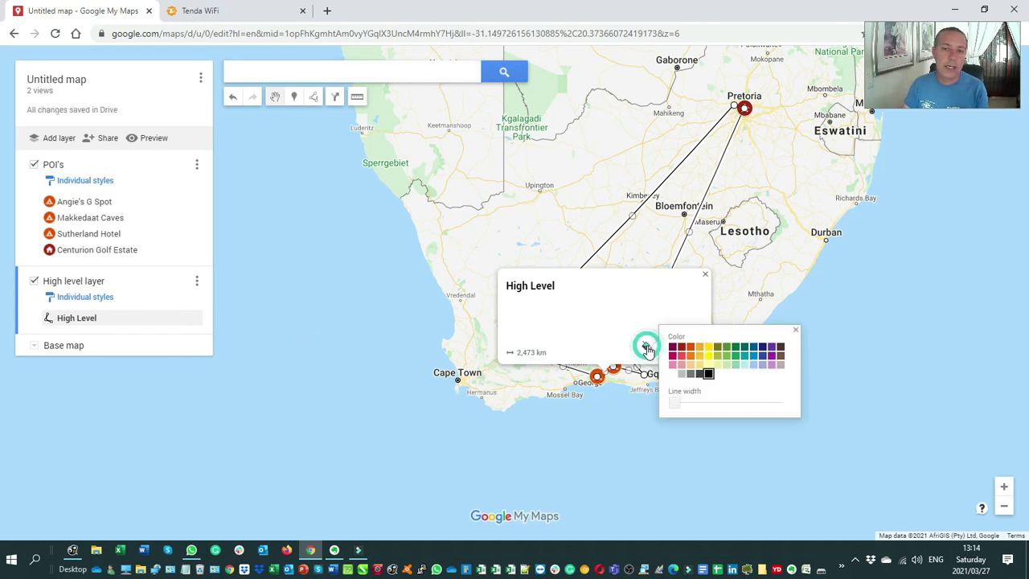
click(754, 346)
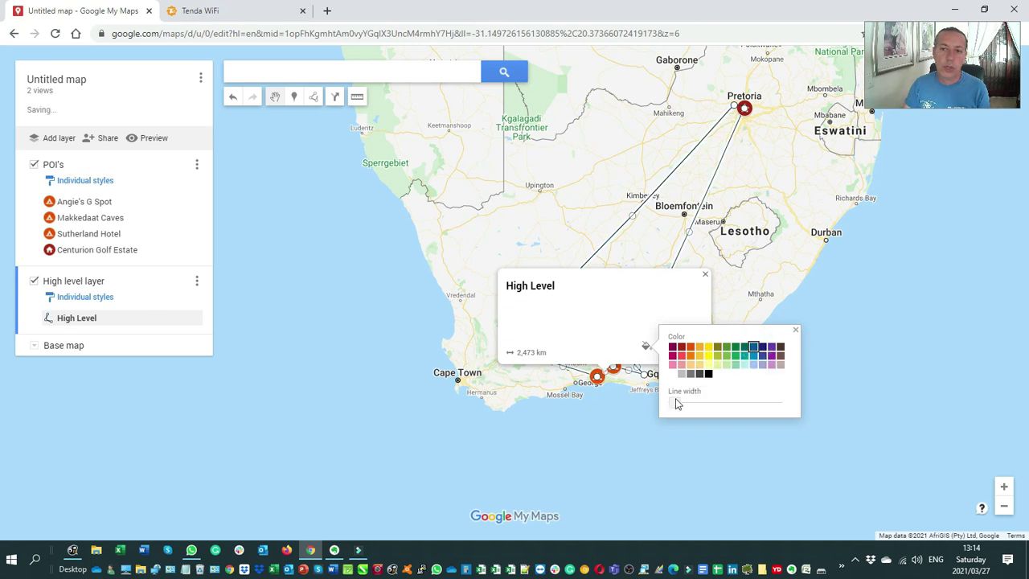
drag(676, 403, 678, 409)
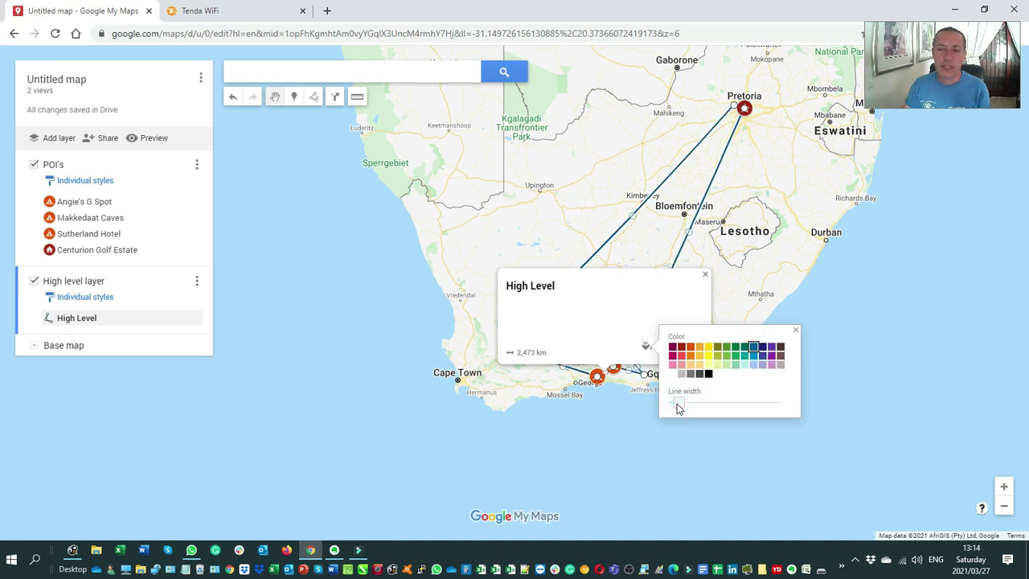
click(708, 374)
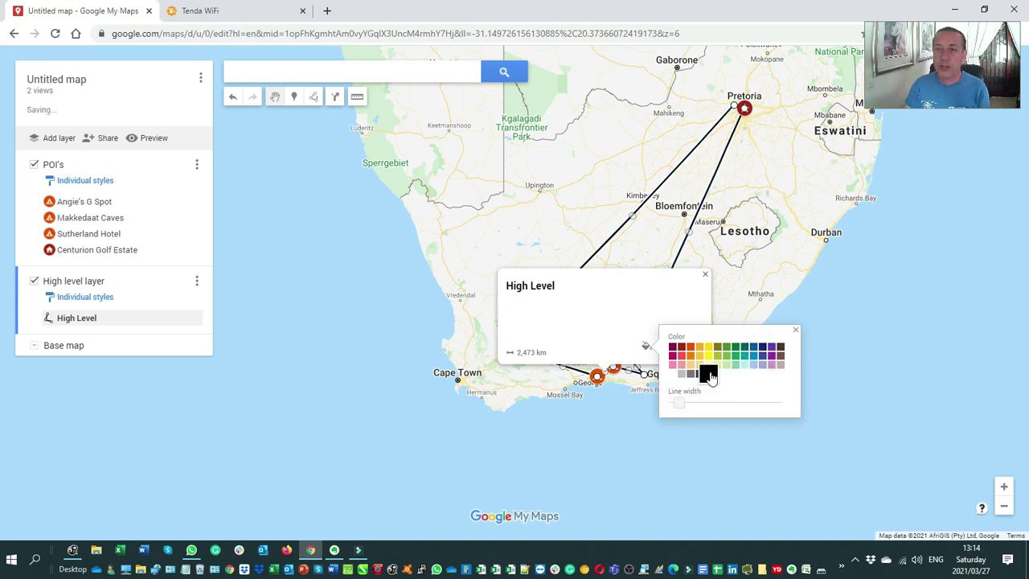
click(626, 423)
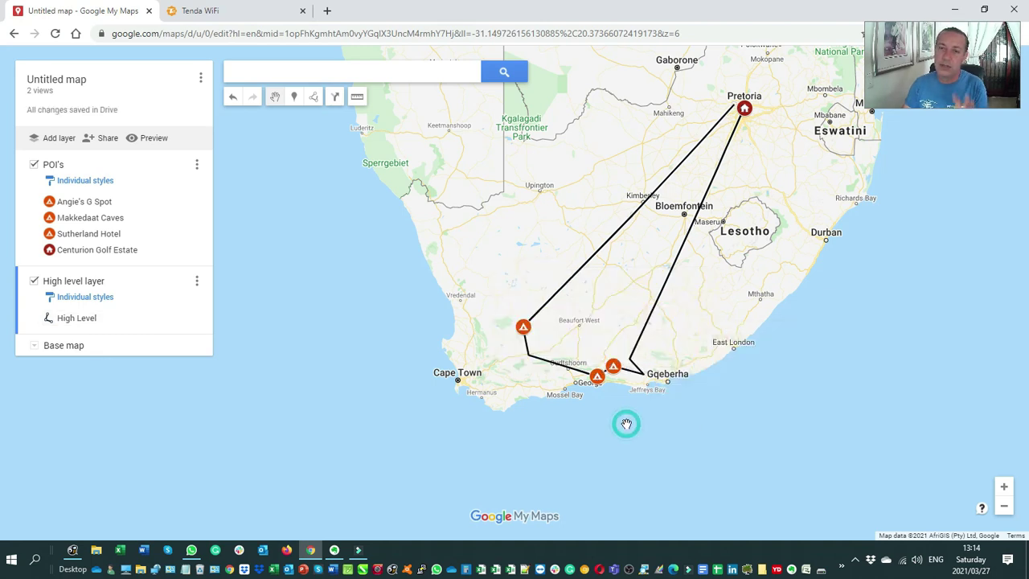
drag(758, 169, 750, 165)
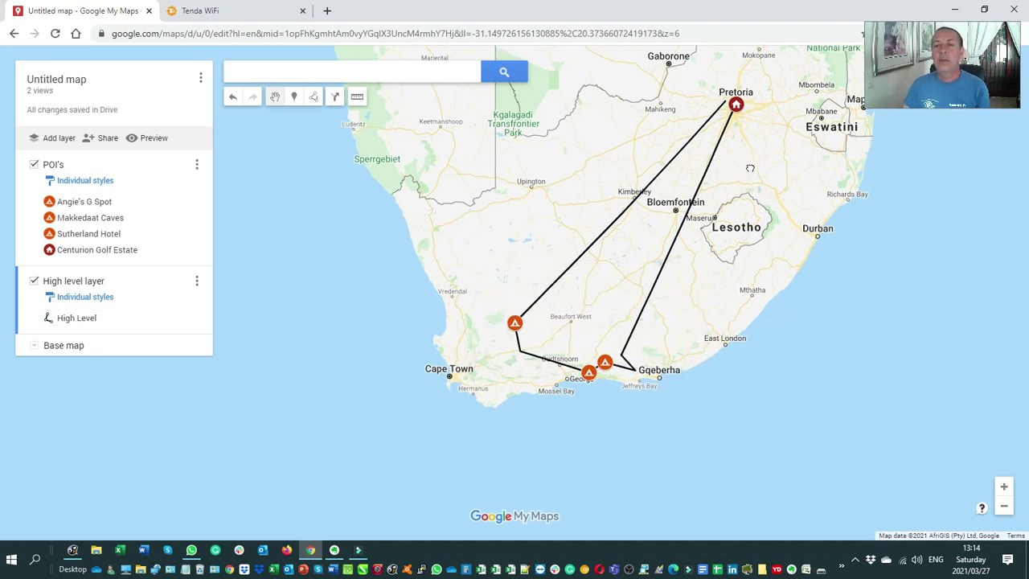
click(665, 263)
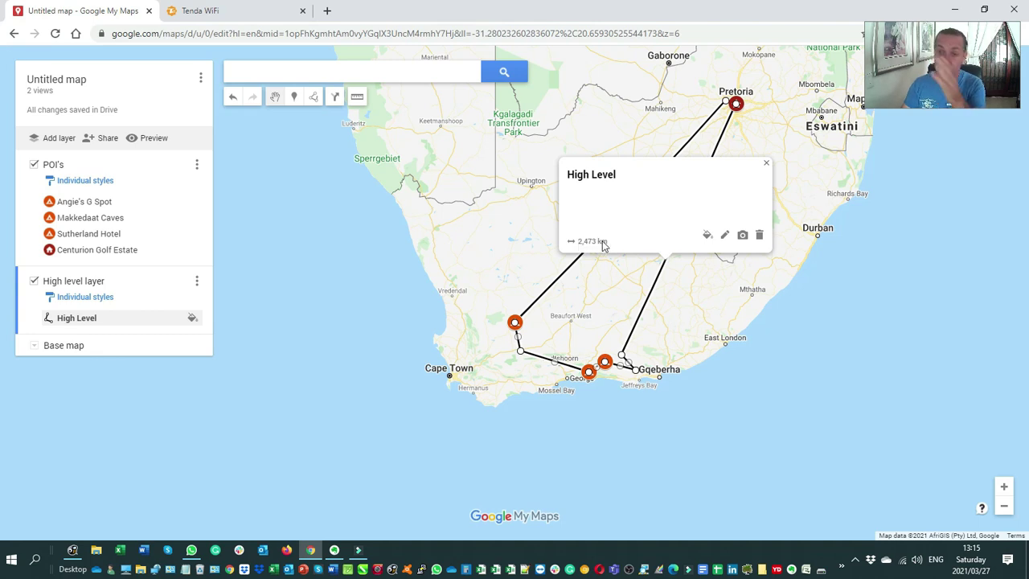
- Revisit the High Level line's width and name settings, closing both without changes
click(707, 237)
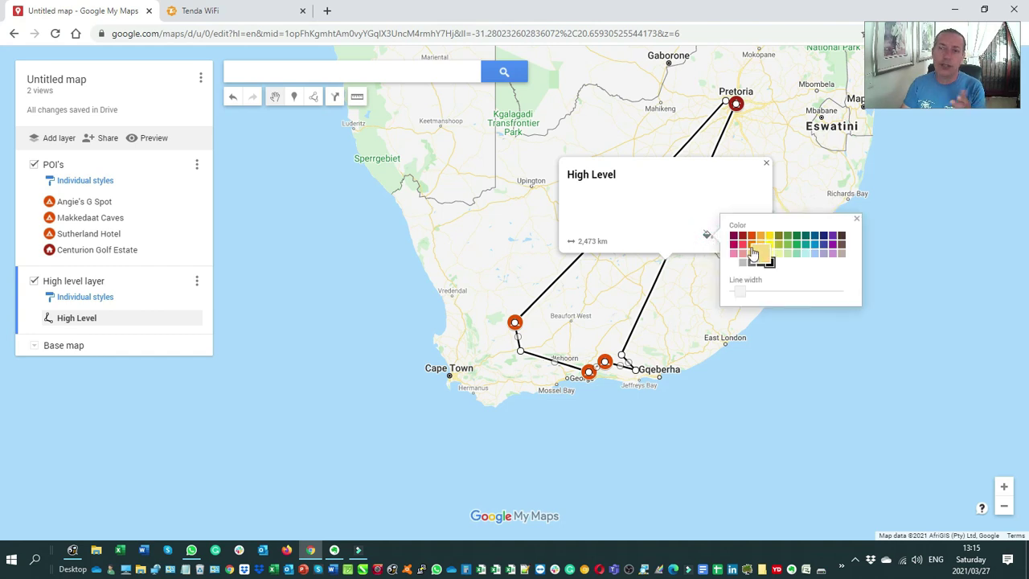
click(740, 292)
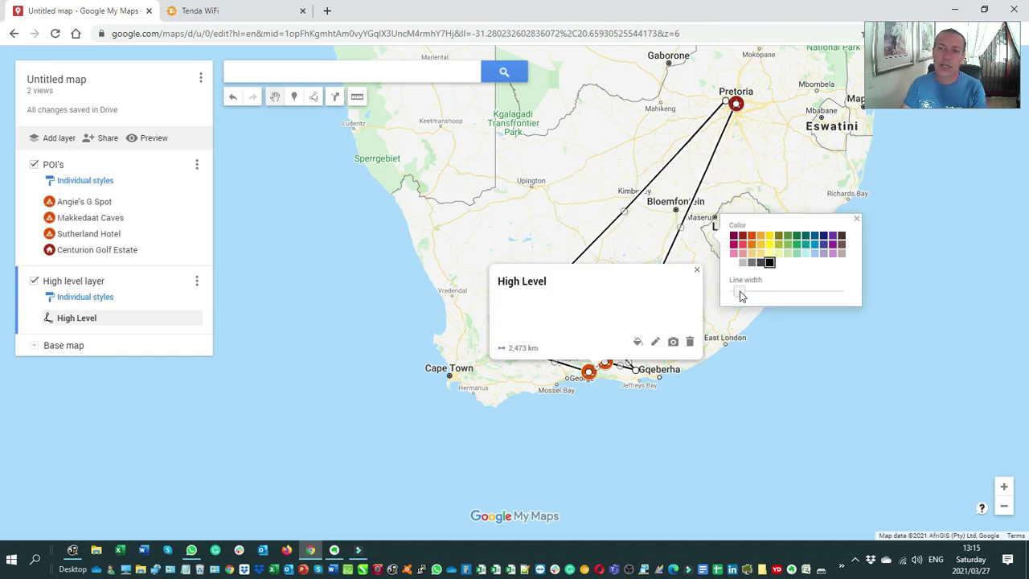
click(856, 220)
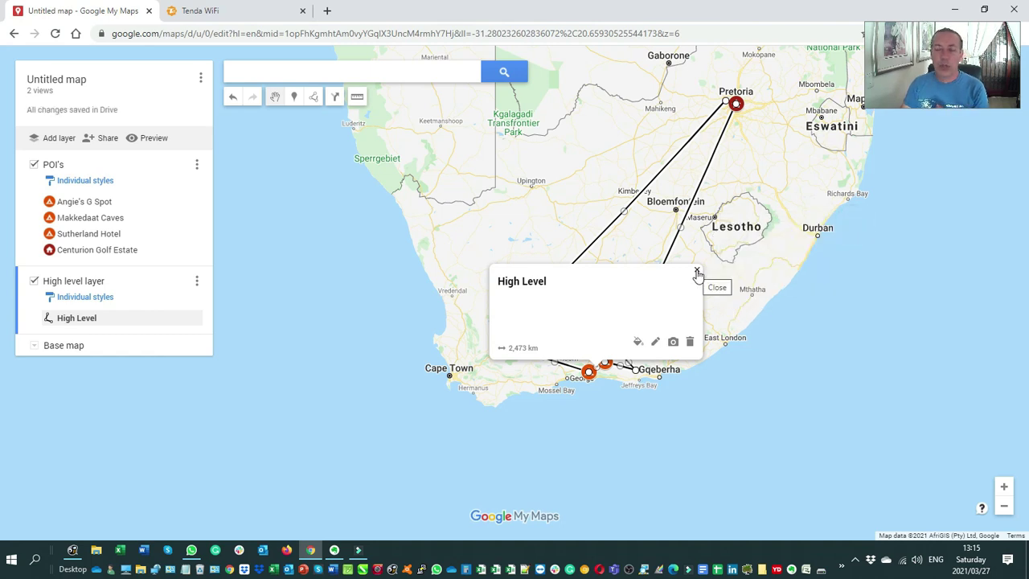
click(655, 341)
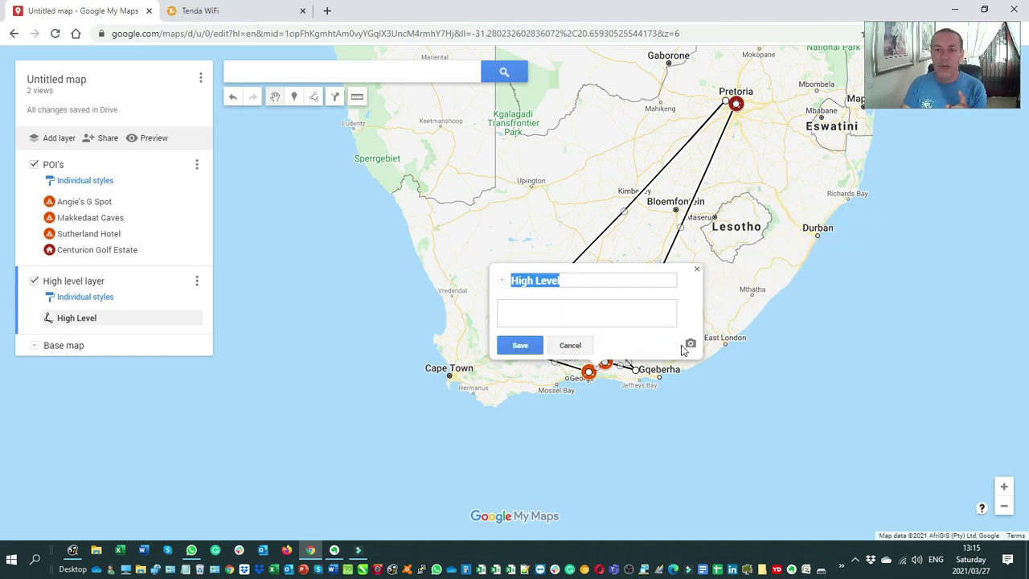
click(697, 271)
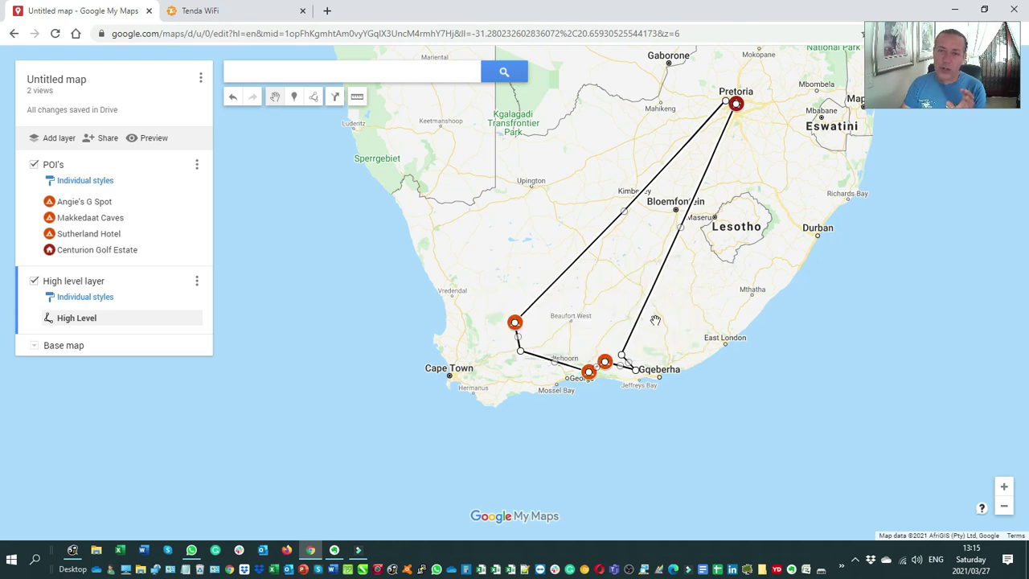
- Zoom in and snap the route's end point onto the Pretoria home pin
scroll(632, 378, up, 1)
scroll(632, 378, up, 1)
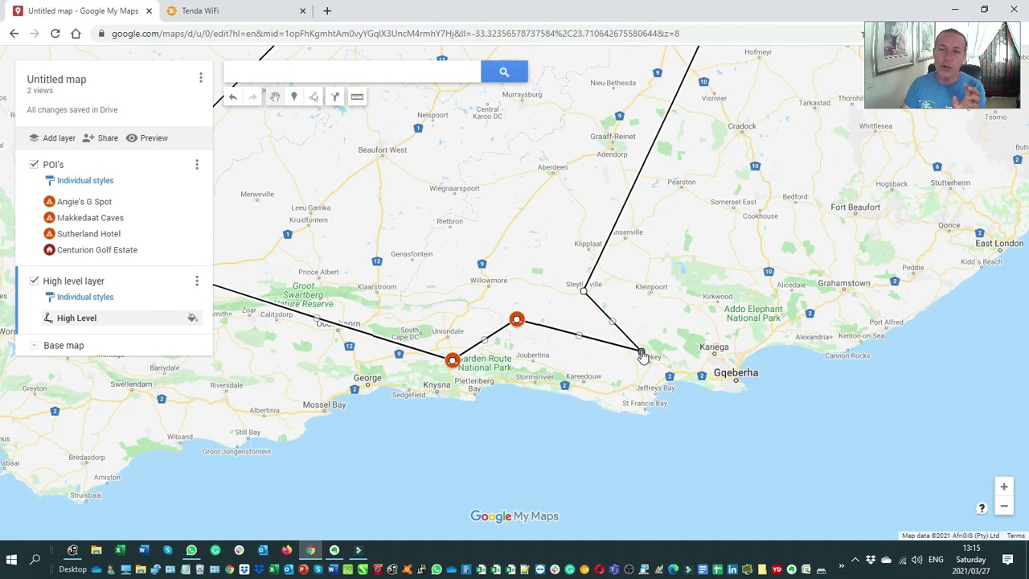
scroll(701, 310, down, 1)
scroll(731, 249, down, 1)
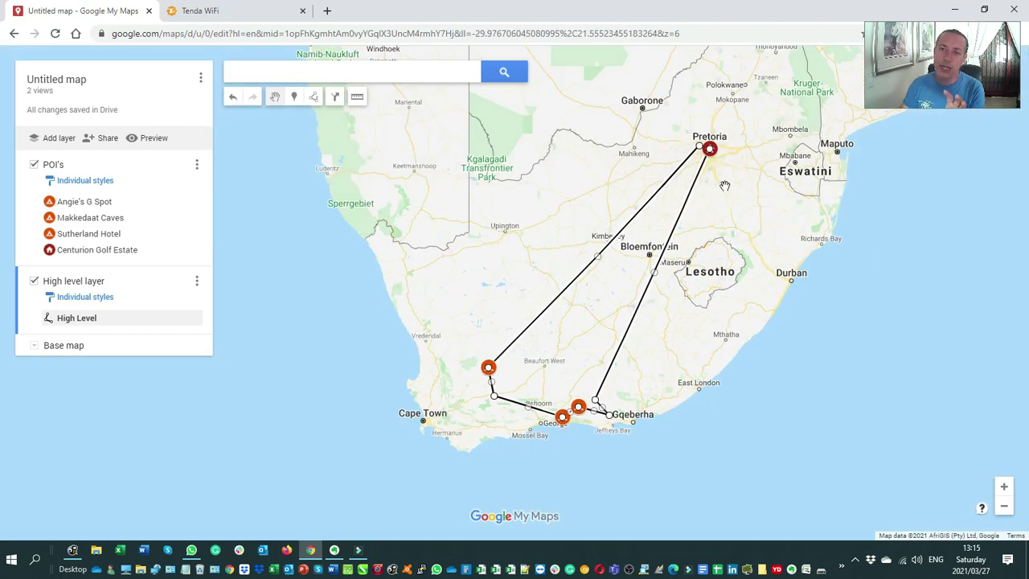
scroll(725, 186, up, 1)
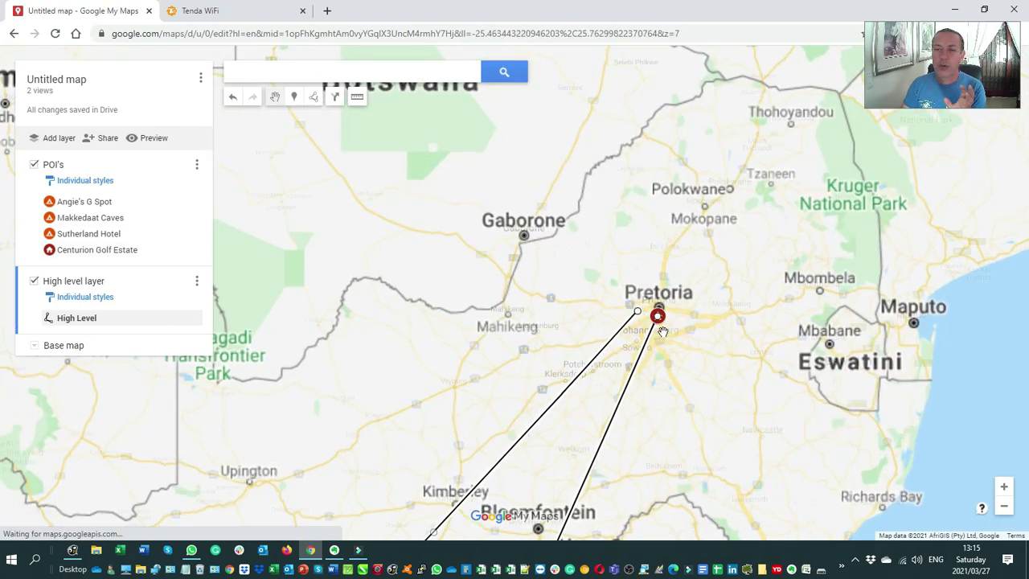
scroll(662, 331, up, 1)
scroll(662, 331, up, 1)
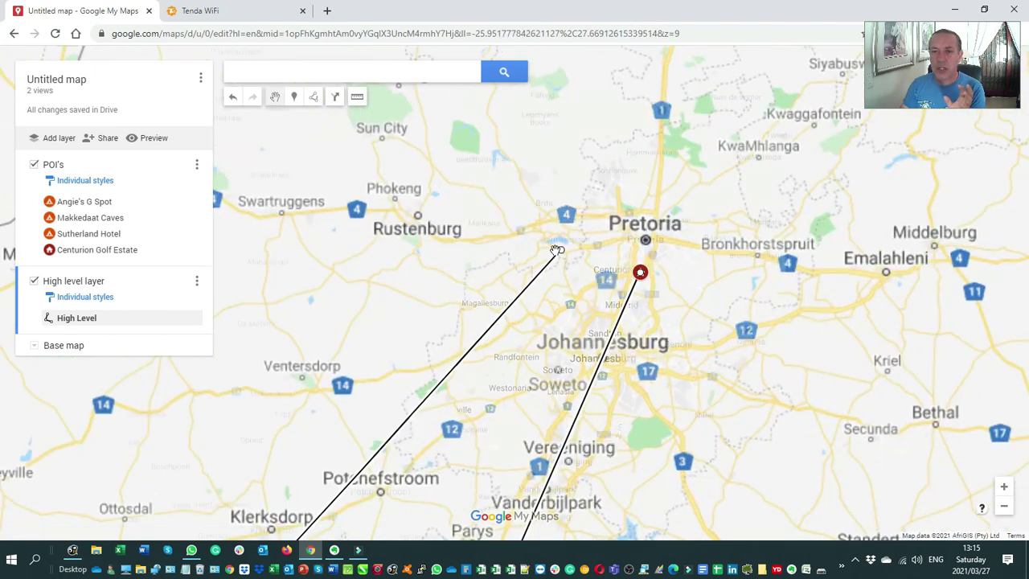
drag(558, 250, 638, 276)
- Bend the Steytlerville–Hankey leg of the route through Grootrivierdrif
scroll(664, 356, down, 1)
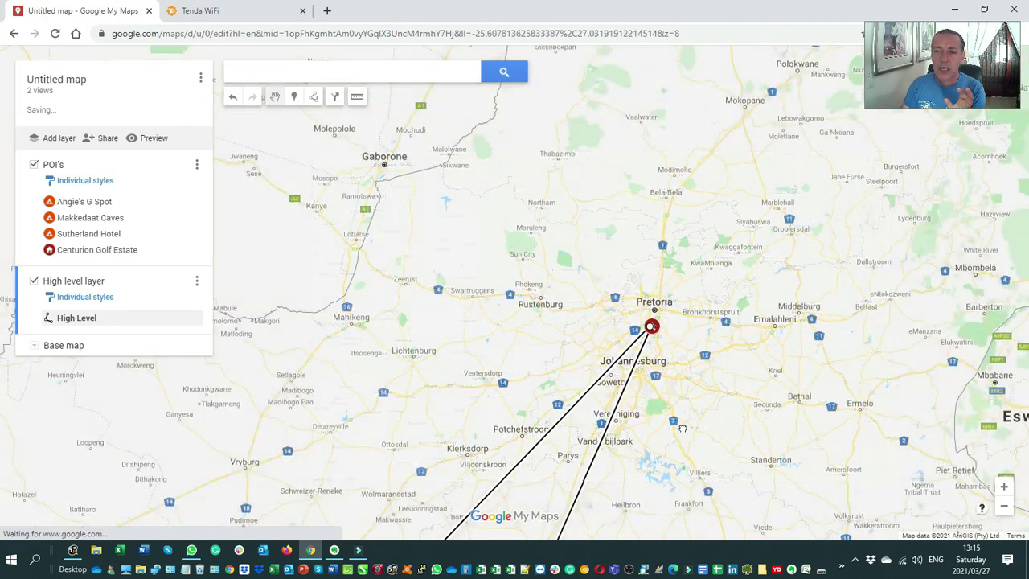
drag(644, 515, 689, 366)
drag(697, 526, 715, 301)
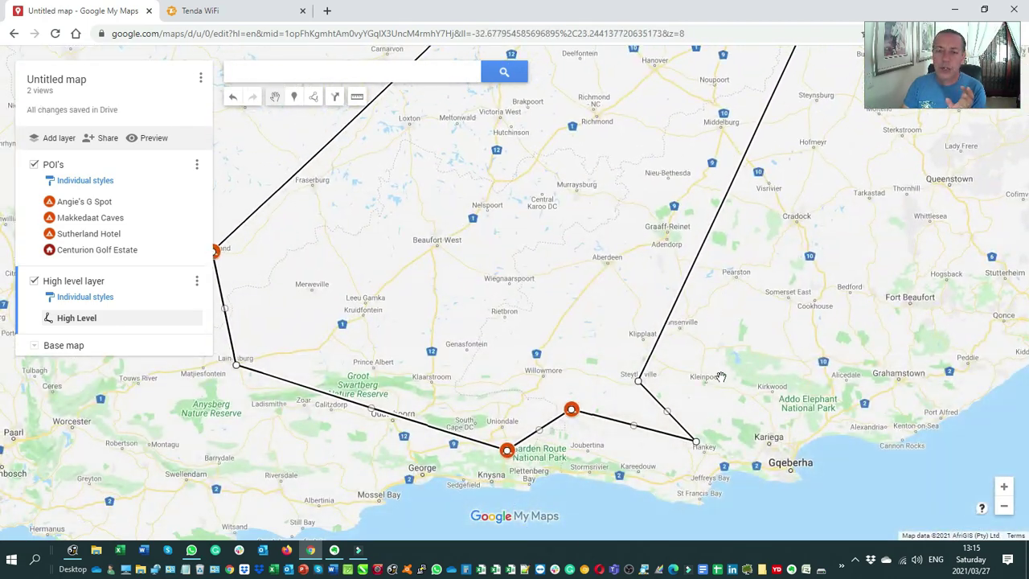
drag(721, 393, 659, 300)
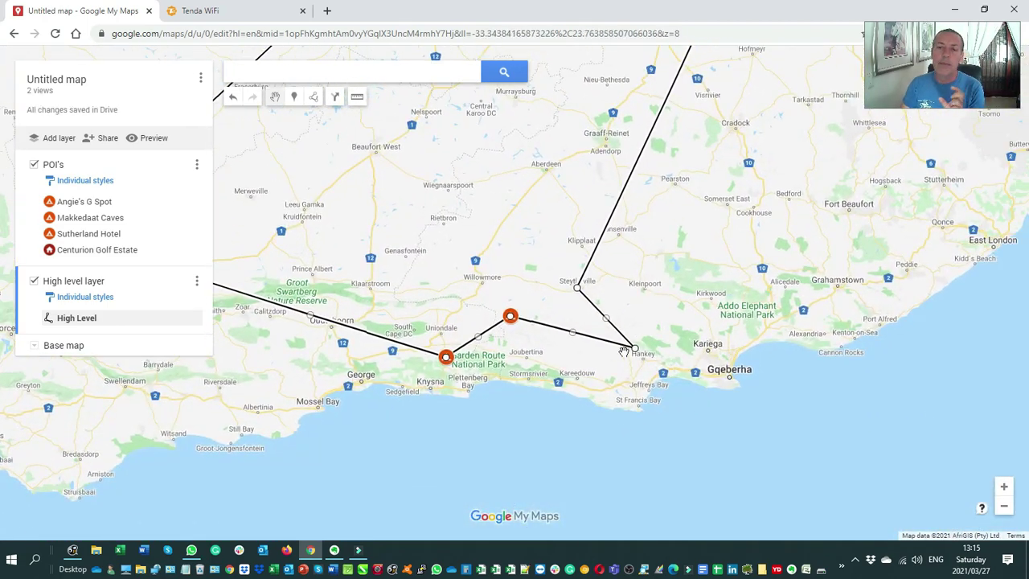
scroll(636, 351, up, 1)
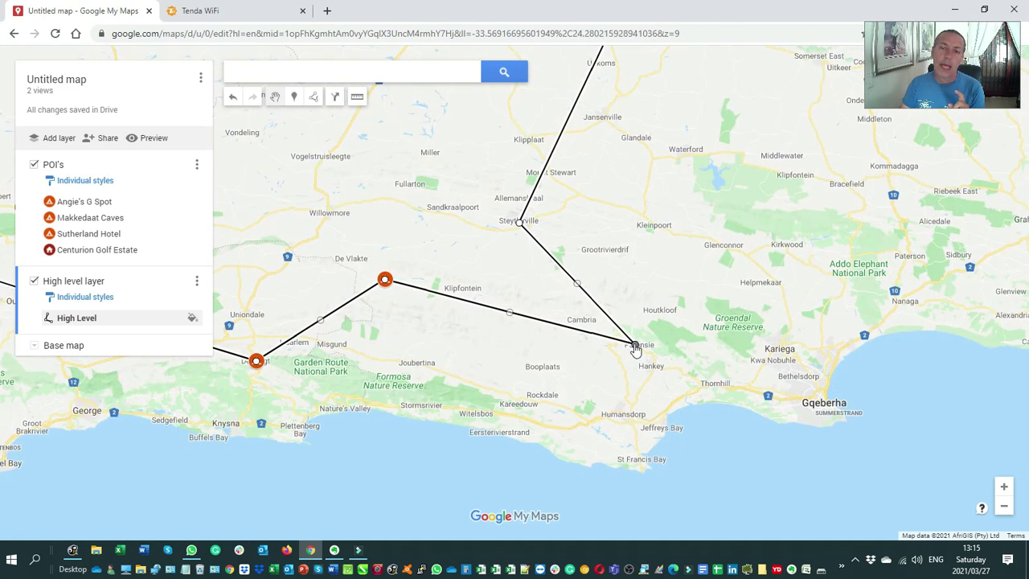
drag(522, 224, 523, 226)
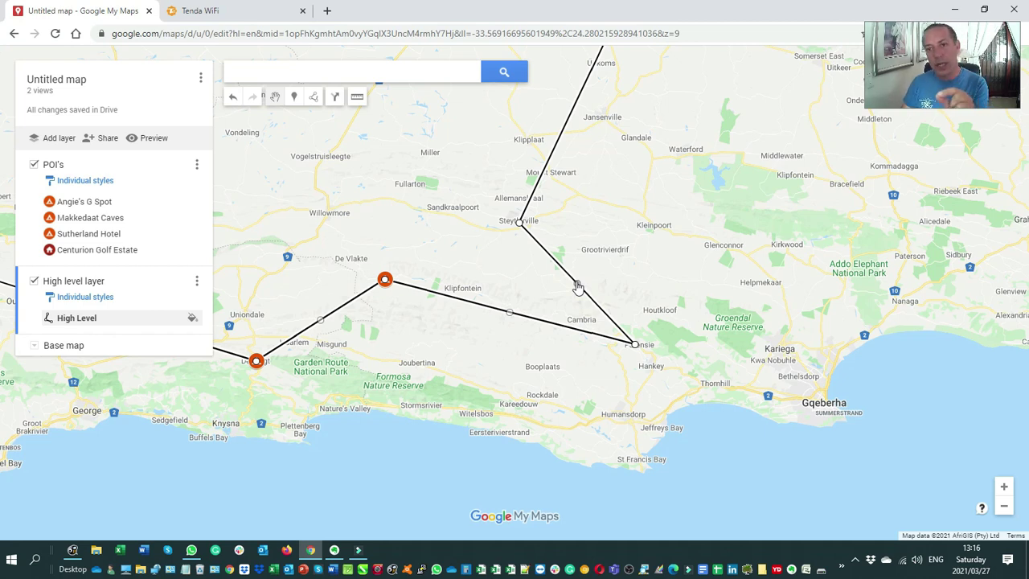
drag(579, 285, 592, 263)
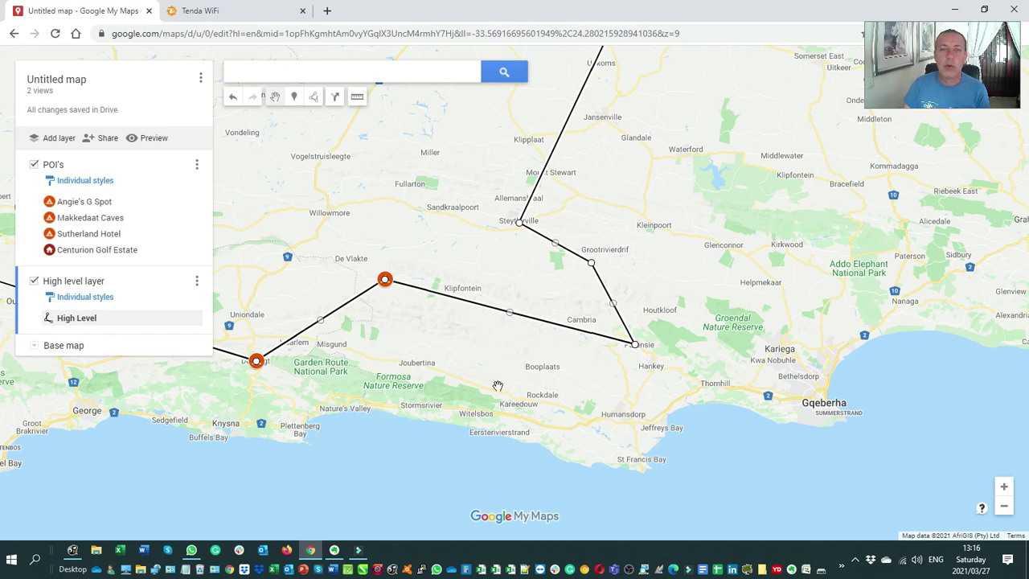
- Bend the eastern leg through Bloemfontein, Colesberg and Graaff-Reinet
scroll(498, 386, down, 2)
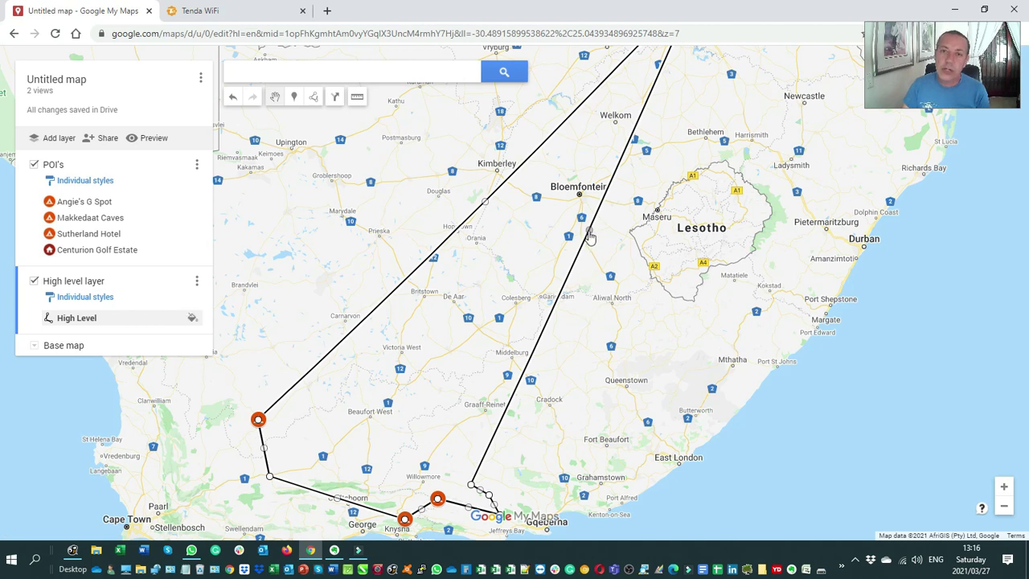
drag(590, 235, 581, 195)
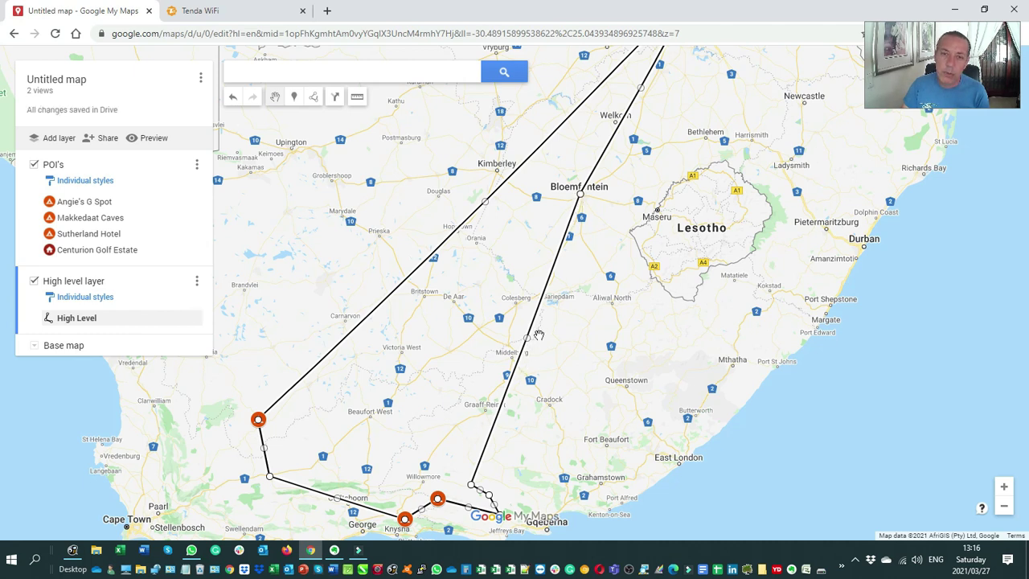
drag(527, 338, 515, 301)
drag(523, 437, 540, 321)
drag(513, 284, 503, 295)
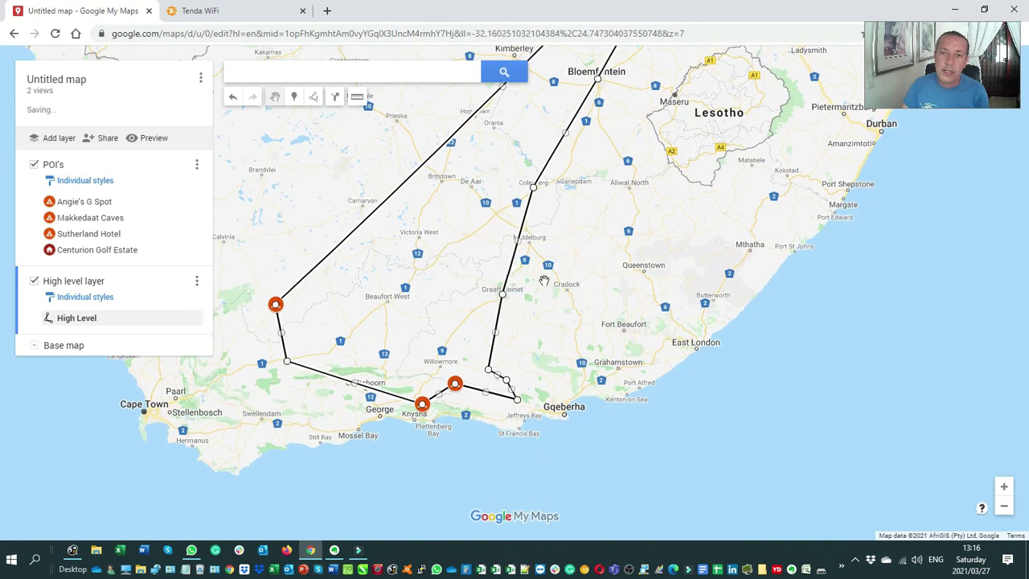
drag(517, 240, 530, 240)
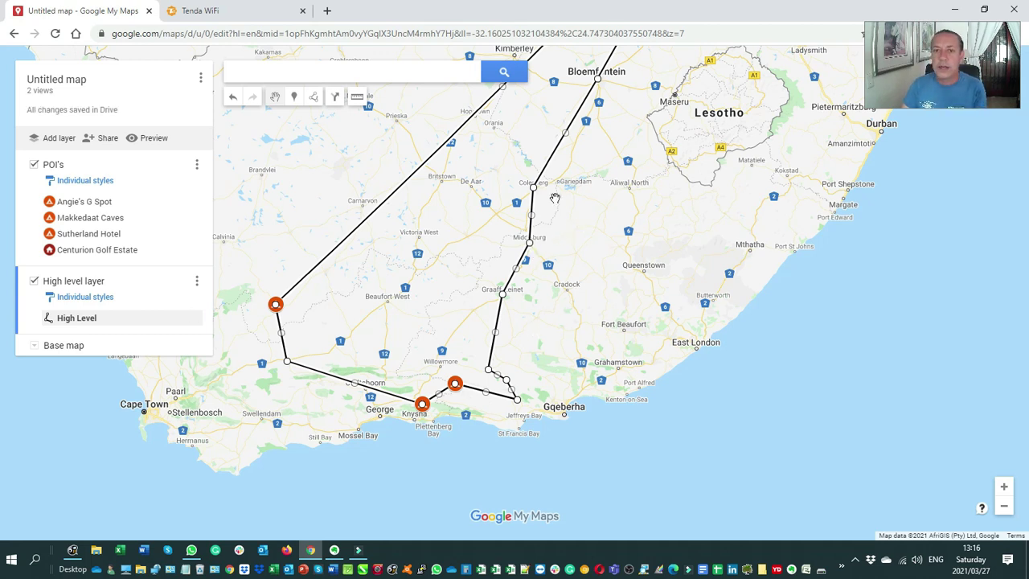
- Bend the western leg through Kimberley and Carnarvon, then shift the Carnarvon bend to Loxton
scroll(509, 324, up, 3)
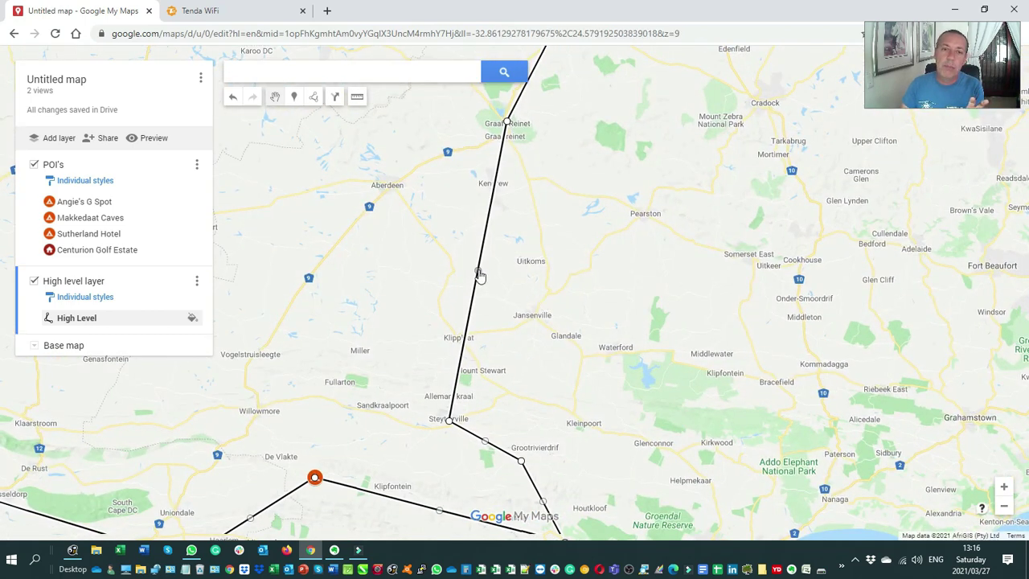
drag(550, 398, 558, 282)
scroll(602, 316, down, 2)
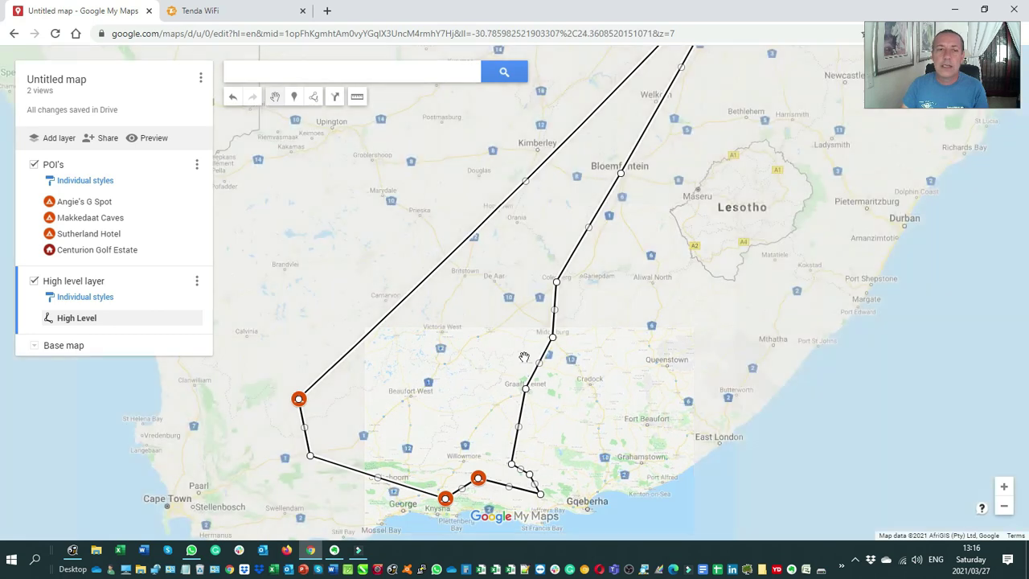
drag(525, 186, 537, 148)
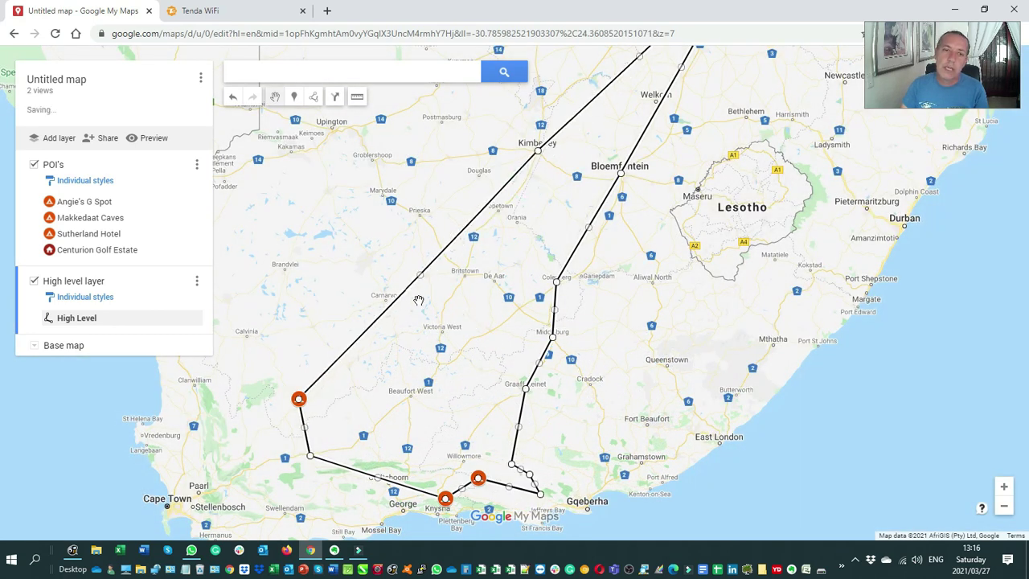
drag(420, 277, 385, 300)
scroll(423, 335, up, 1)
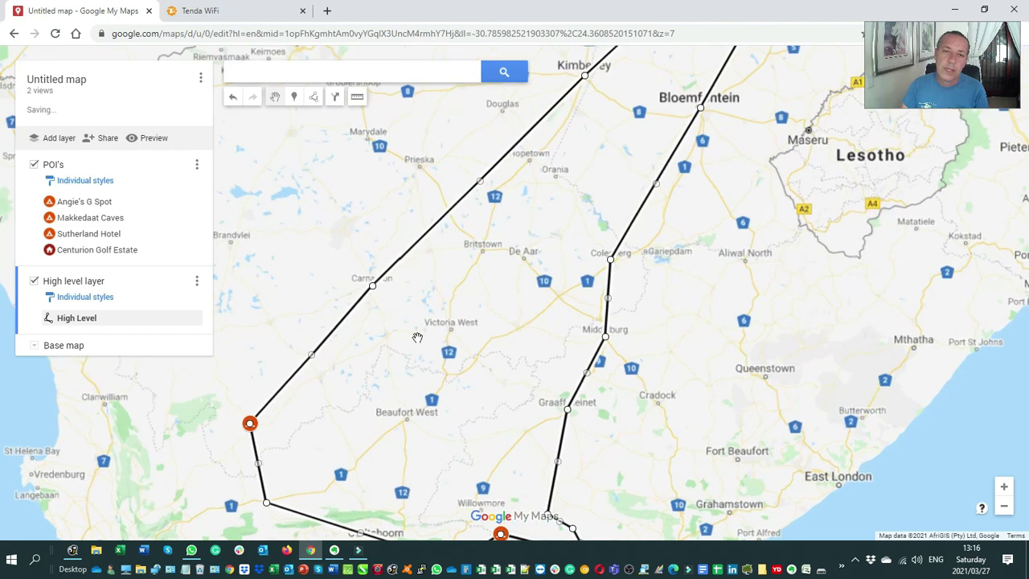
drag(400, 362, 434, 276)
drag(422, 239, 441, 308)
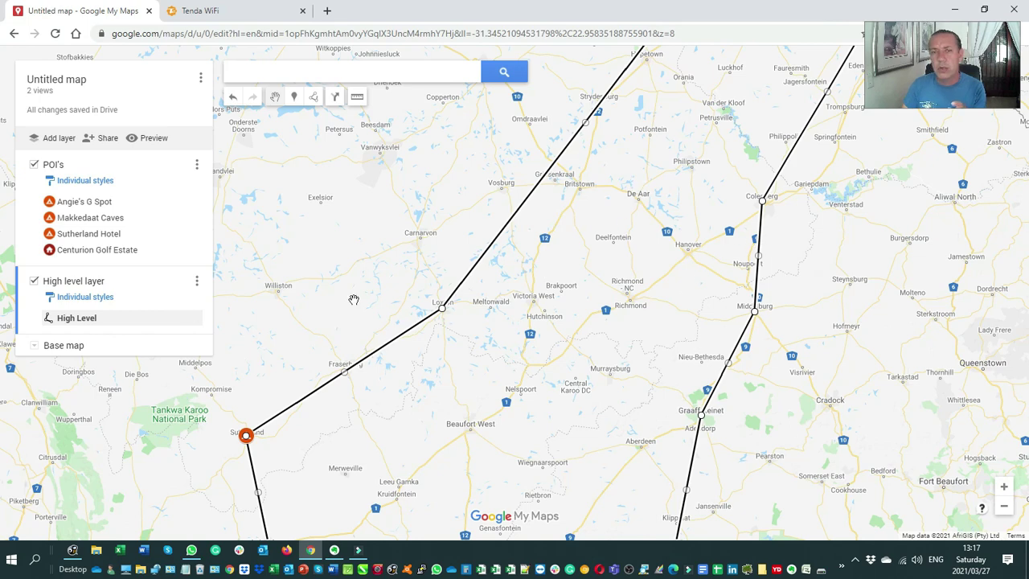
- Zoom in on Loxton and move that route vertex up to Carnarvon
scroll(413, 277, up, 2)
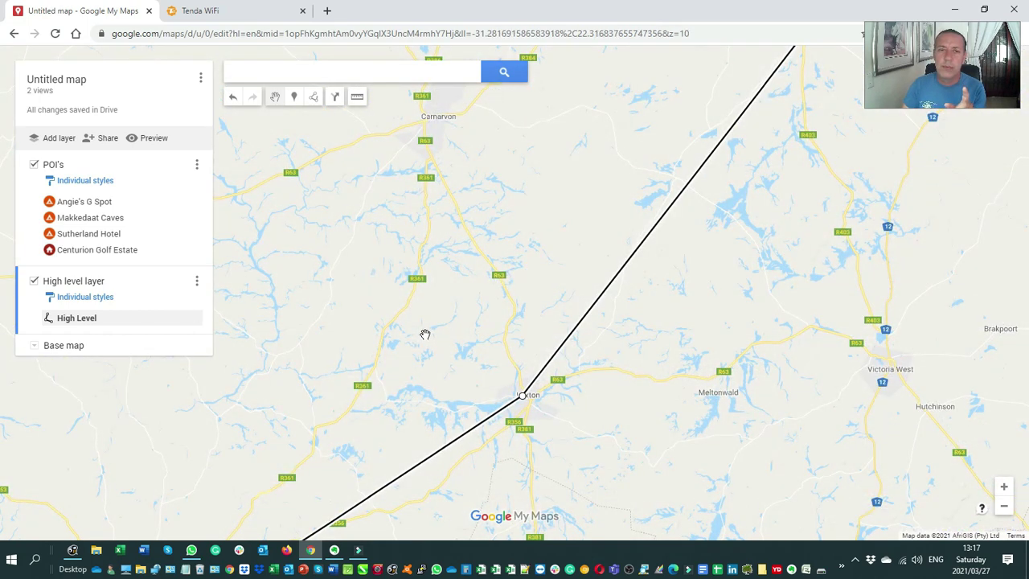
drag(437, 360, 526, 327)
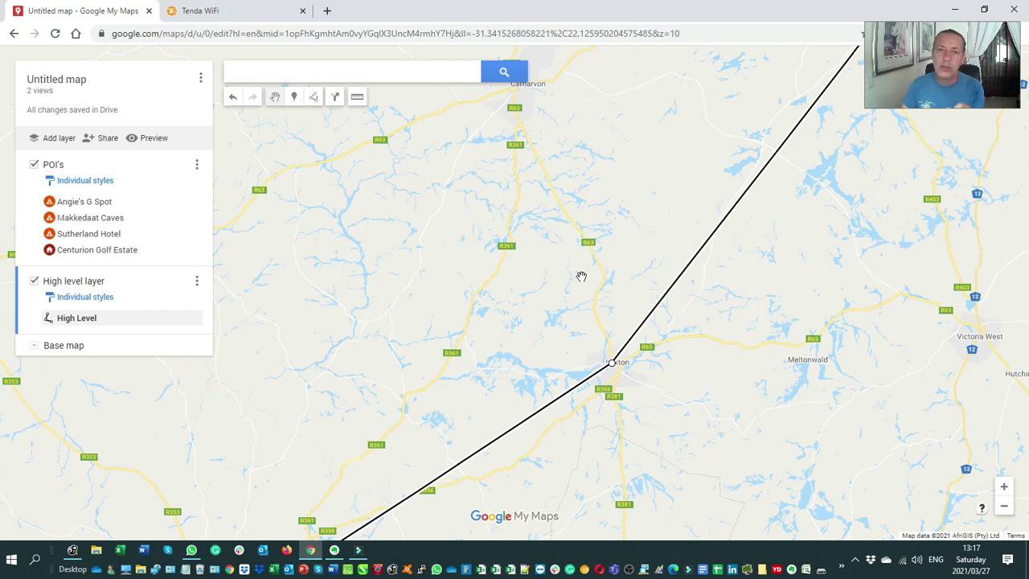
drag(522, 351, 633, 243)
scroll(451, 293, up, 1)
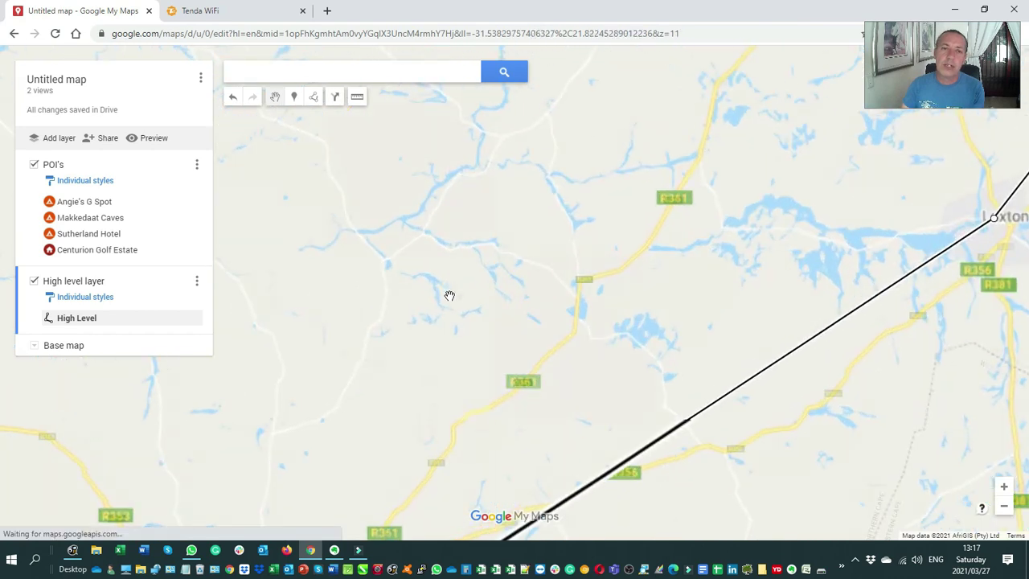
drag(420, 336, 616, 345)
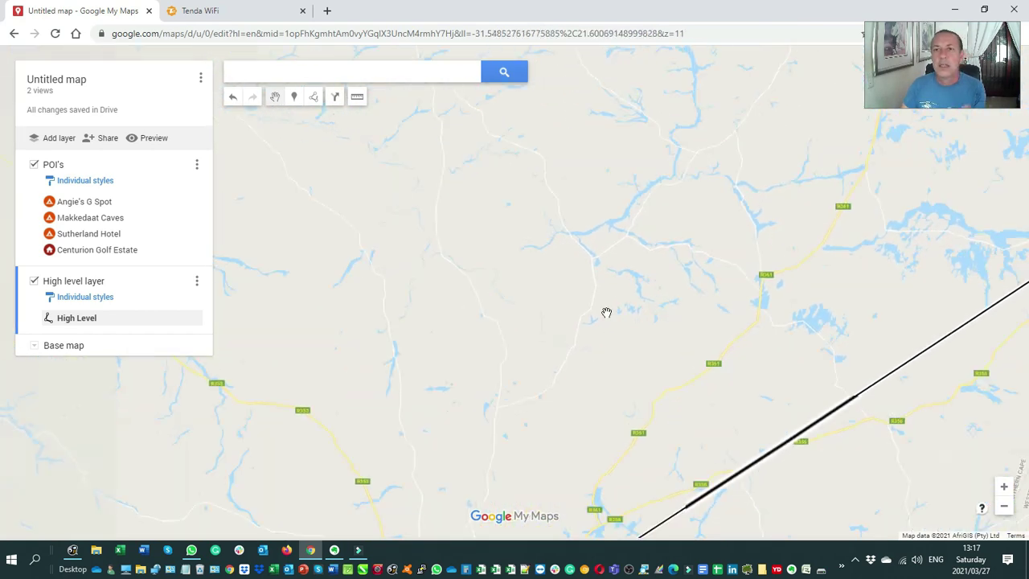
scroll(607, 312, down, 1)
drag(637, 293, 582, 390)
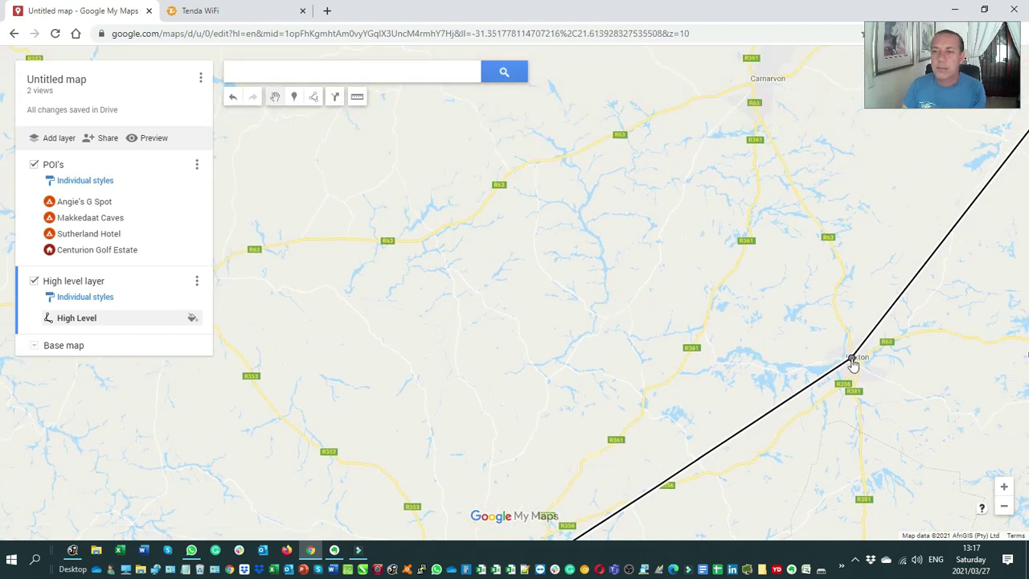
drag(849, 359, 756, 83)
- Bend the next section through Fraserburg and zoom out to show the whole route
drag(473, 470, 508, 500)
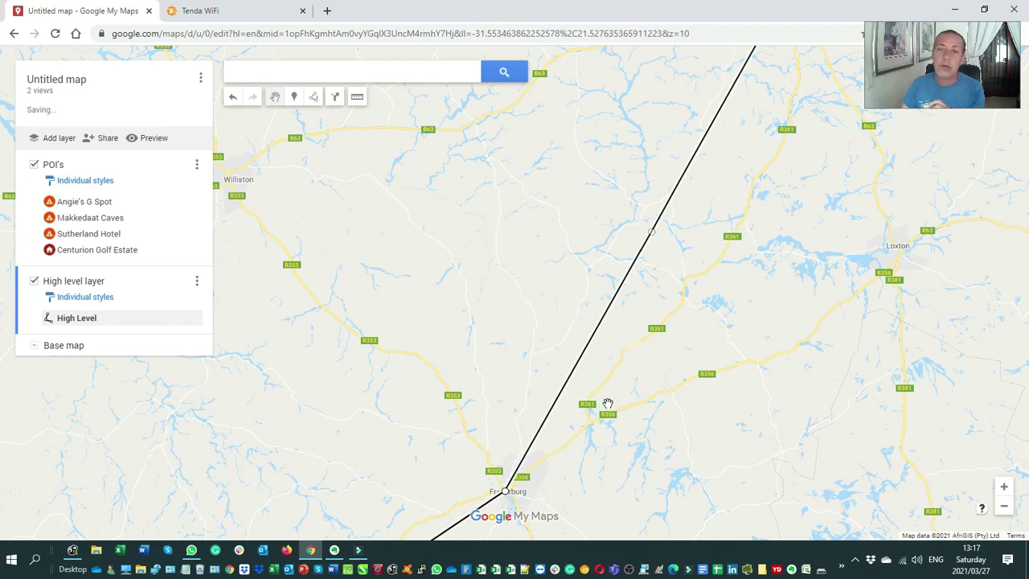
scroll(609, 407, down, 2)
drag(639, 457, 548, 322)
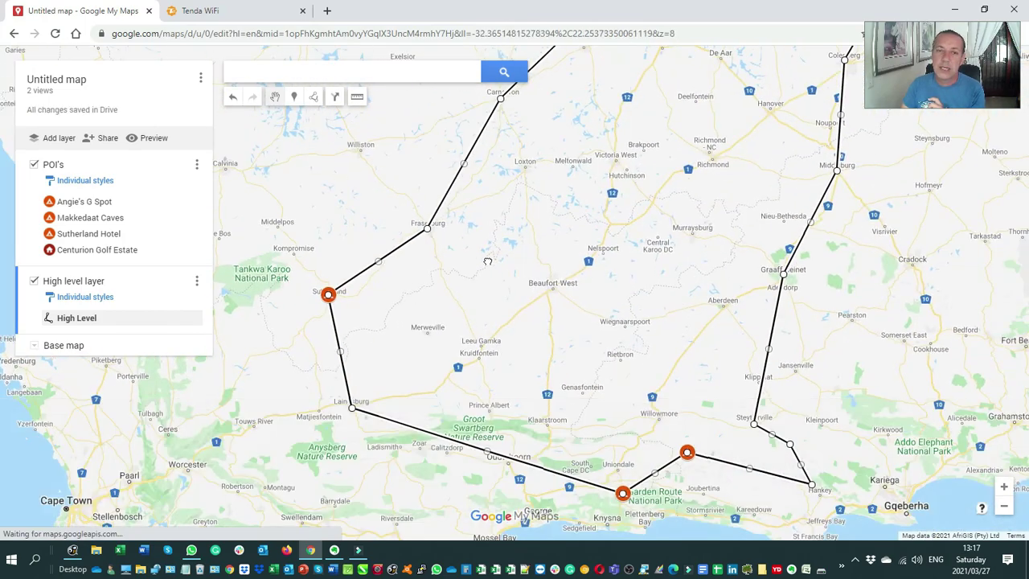
scroll(548, 322, down, 1)
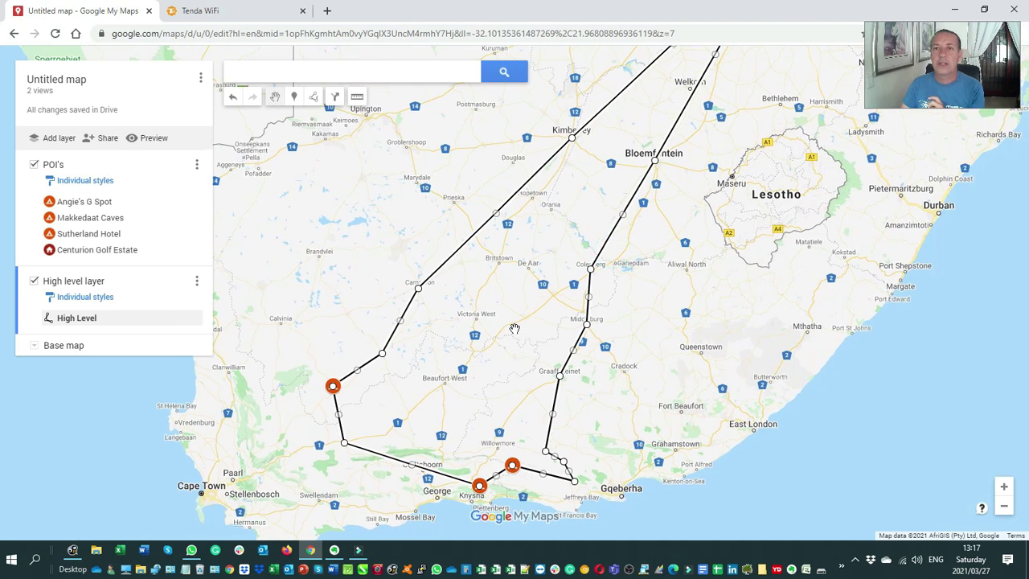
scroll(514, 328, down, 1)
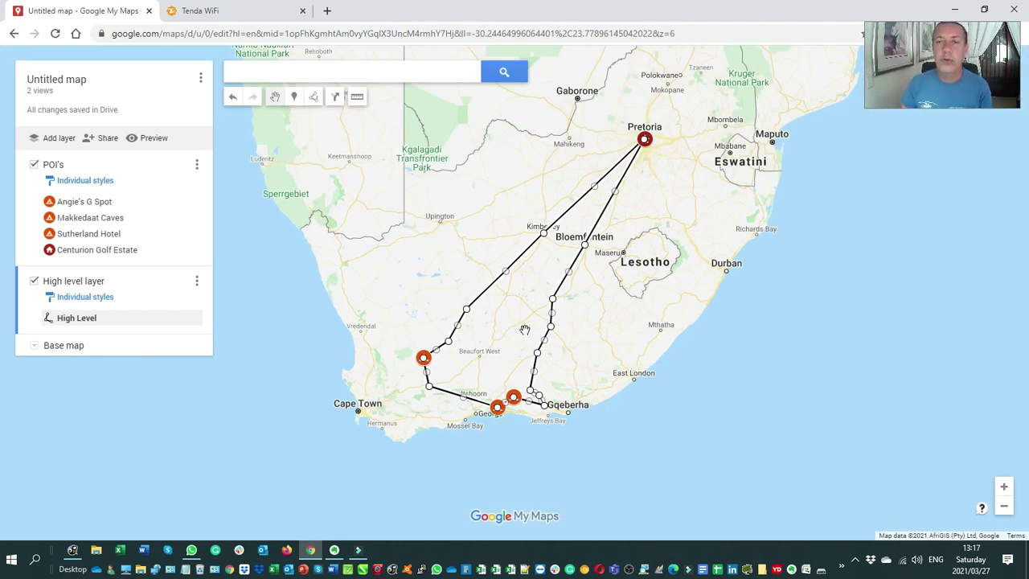
- Deselect the finished High Level route and close the Tenda WiFi browser tab
click(629, 330)
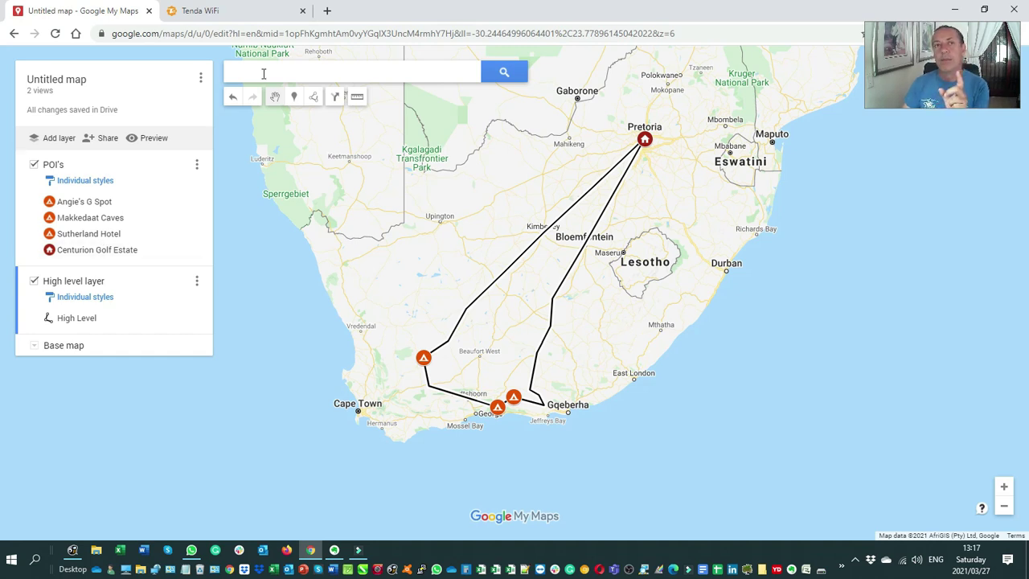
click(302, 10)
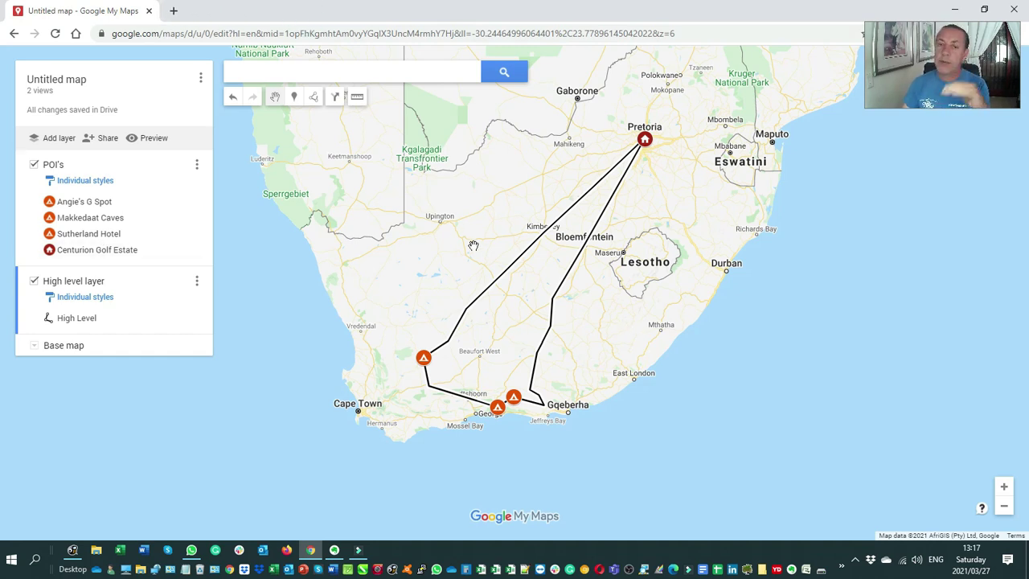